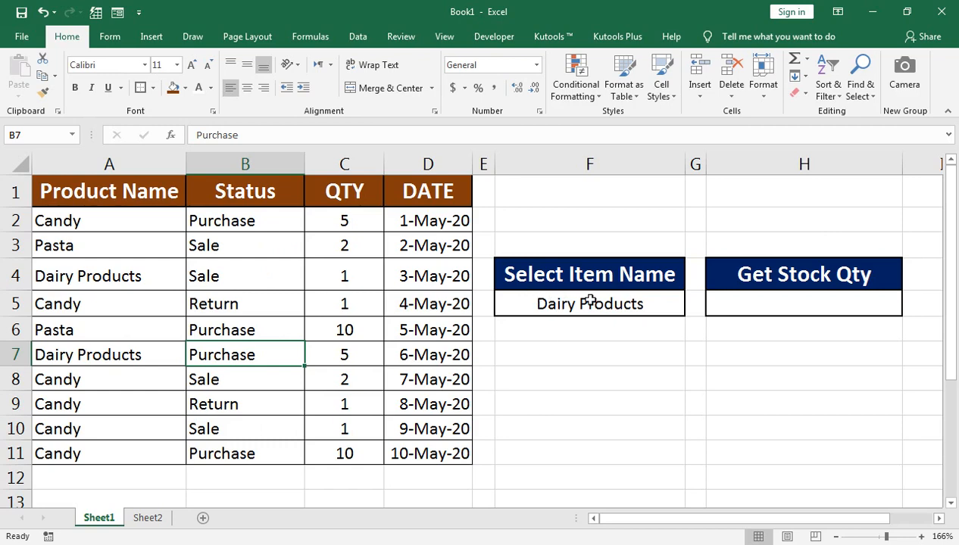
Choose Pasta as the item name in cell F5.
click(650, 306)
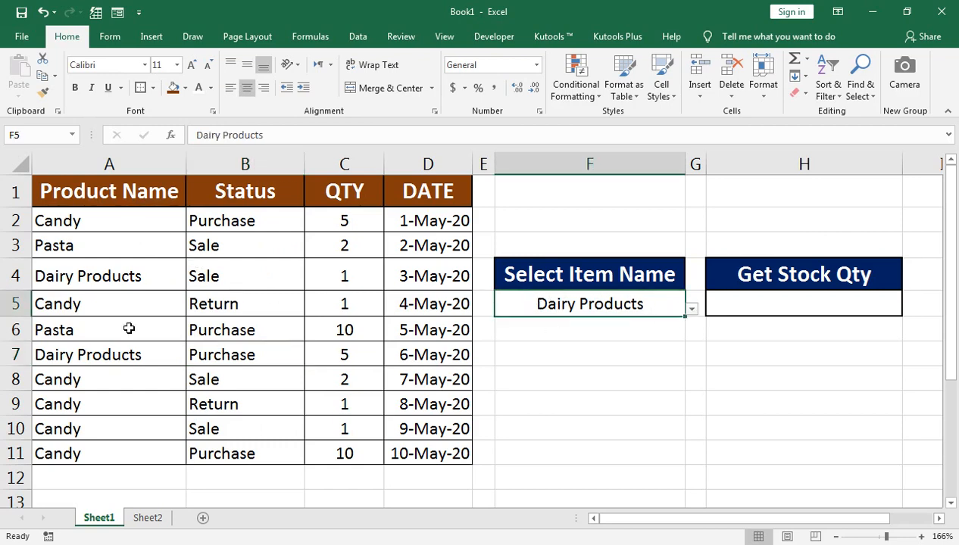
click(692, 310)
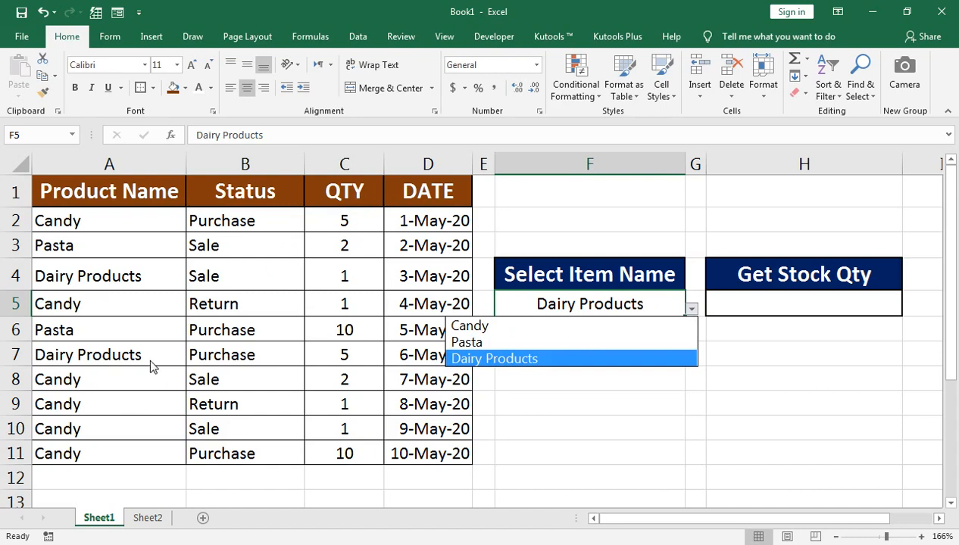
click(534, 342)
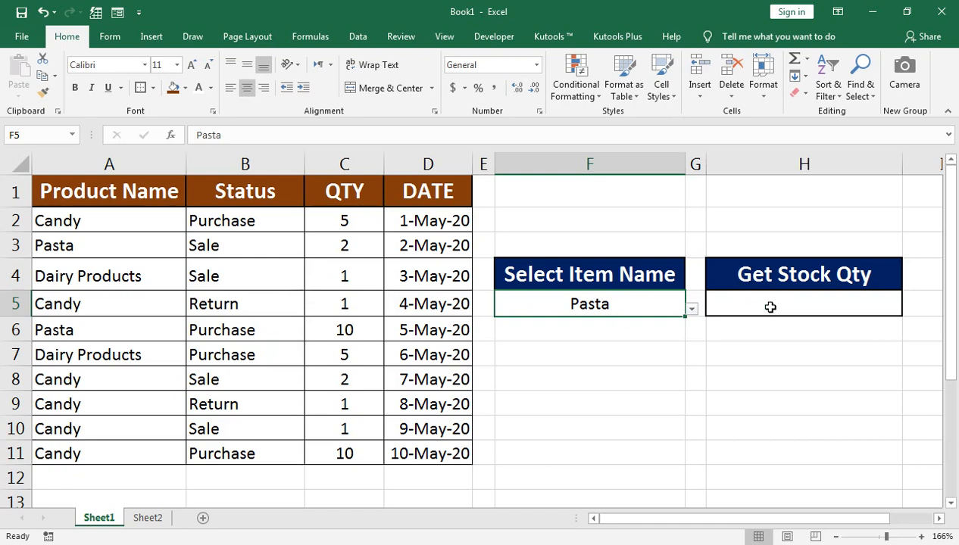
Start a SUMIFS formula in the Get Stock Qty cell H5 with the QTY column C:C as the sum range.
click(745, 307)
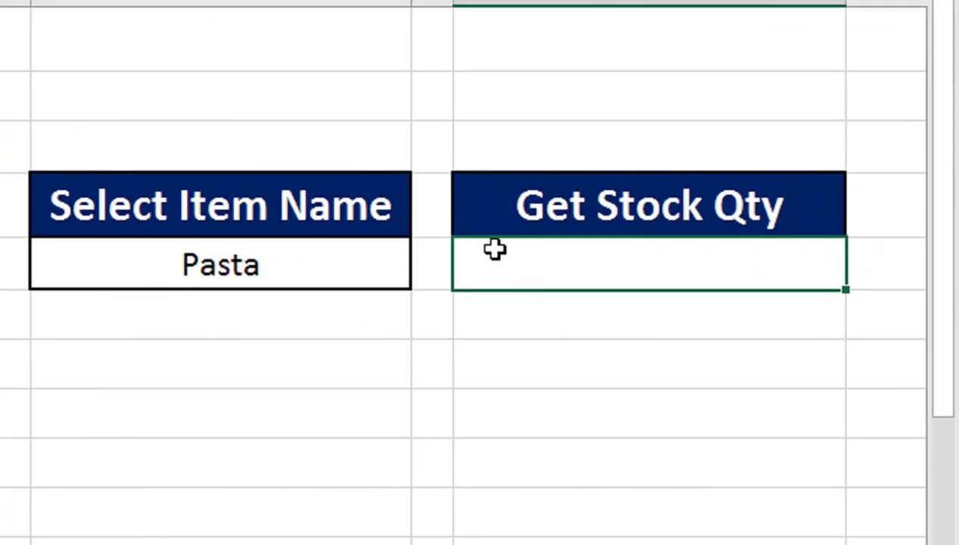
text(s)
key(BackSpace)
text(=SUMIF)
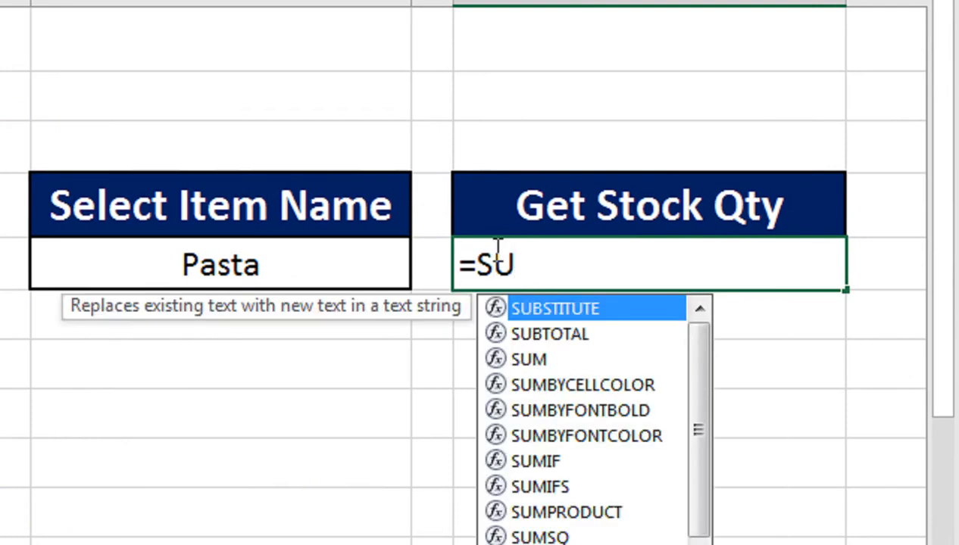
key(Down)
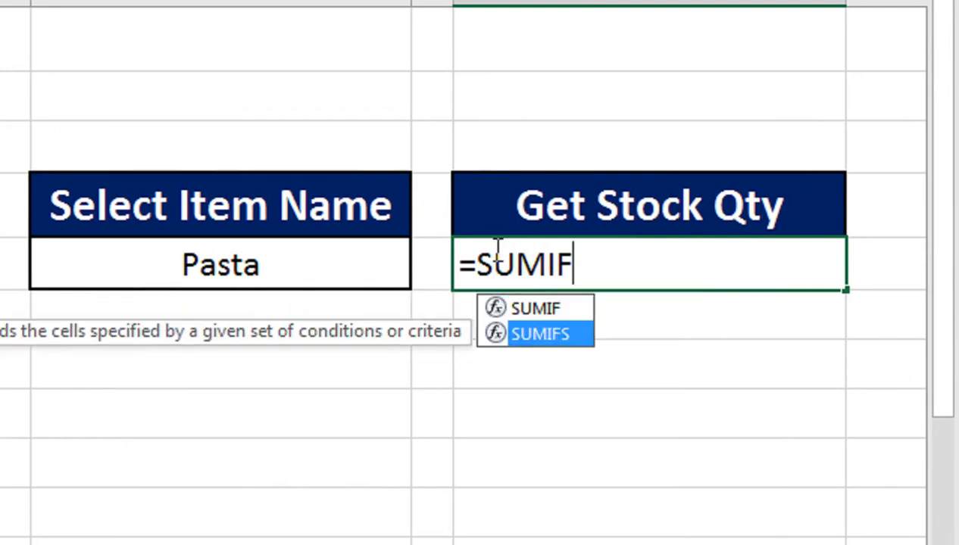
key(Tab)
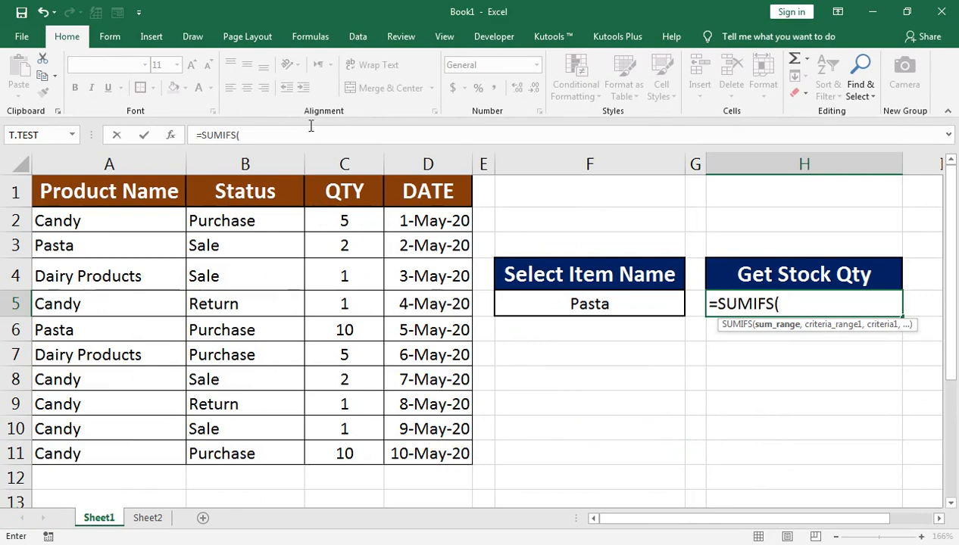
click(343, 164)
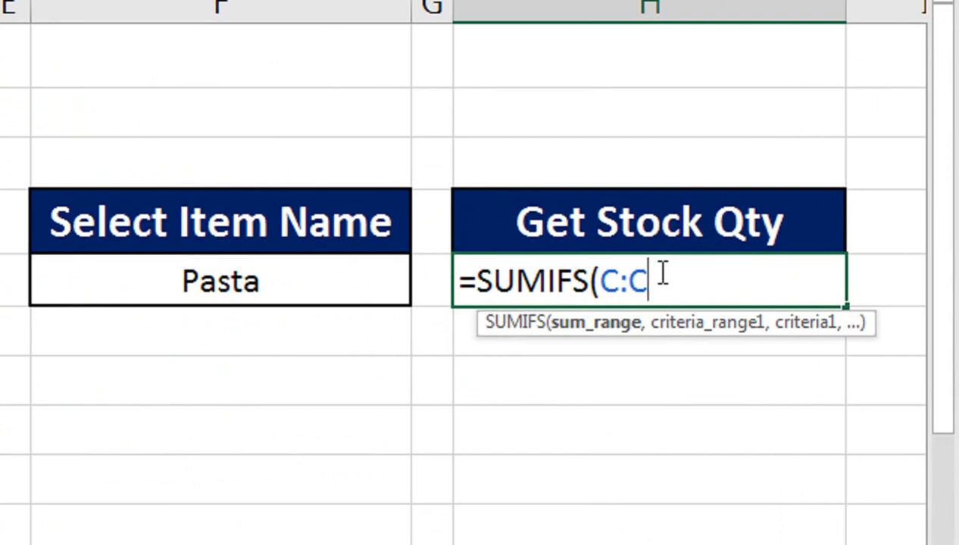
text(,)
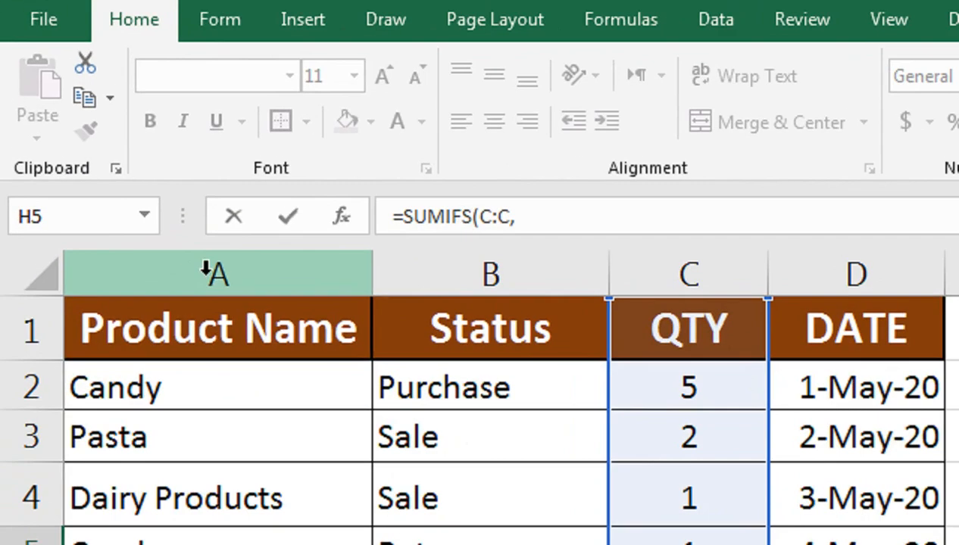
Add the Product Name column A:A as the first criteria range, matched against the selected item in F5.
click(203, 269)
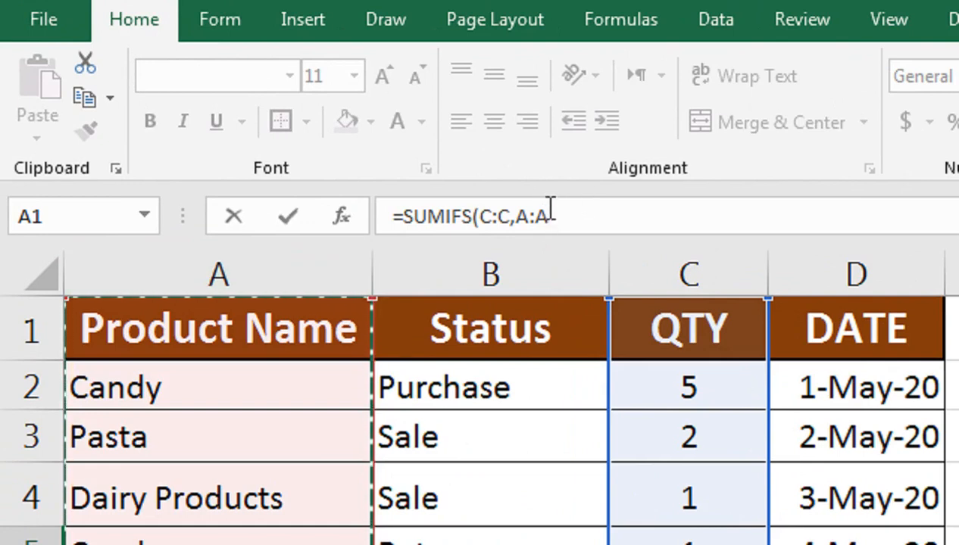
text(,)
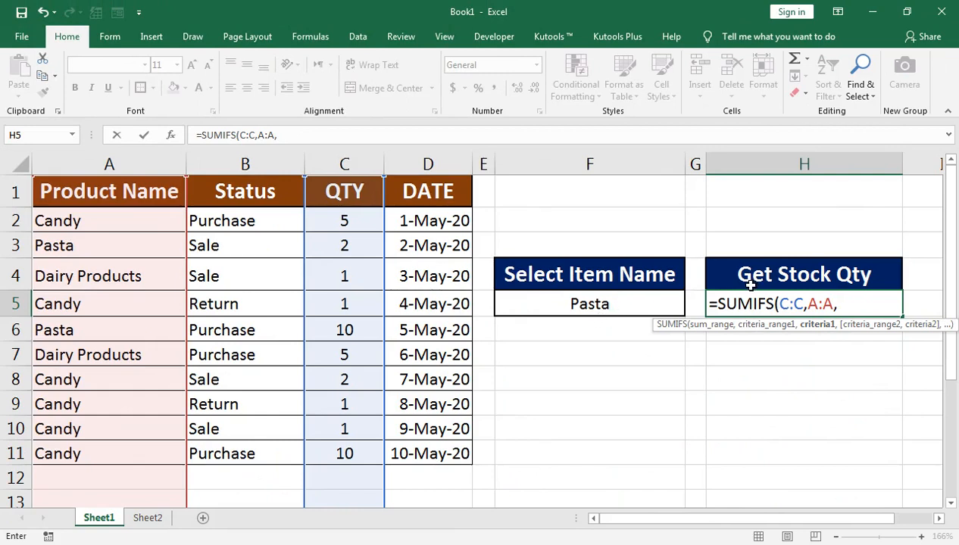
click(642, 296)
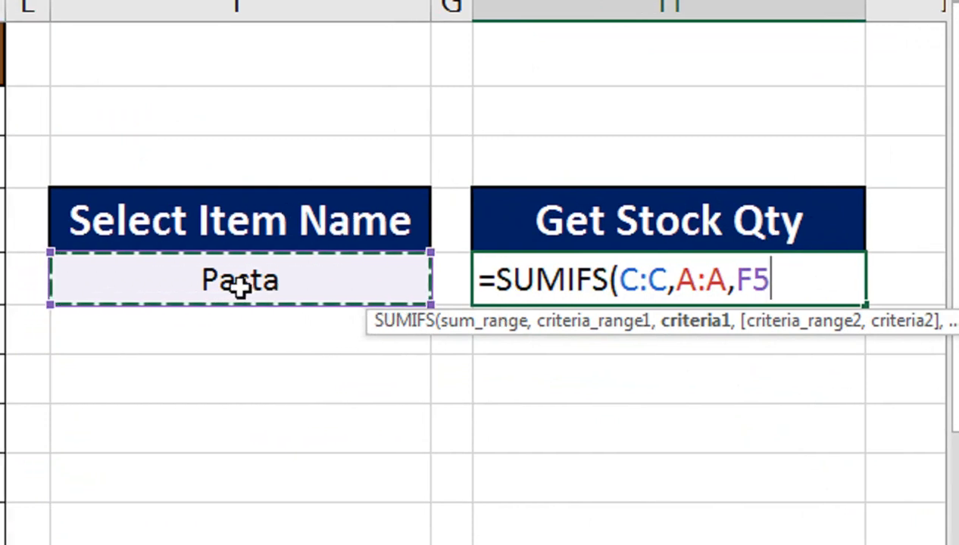
text(,)
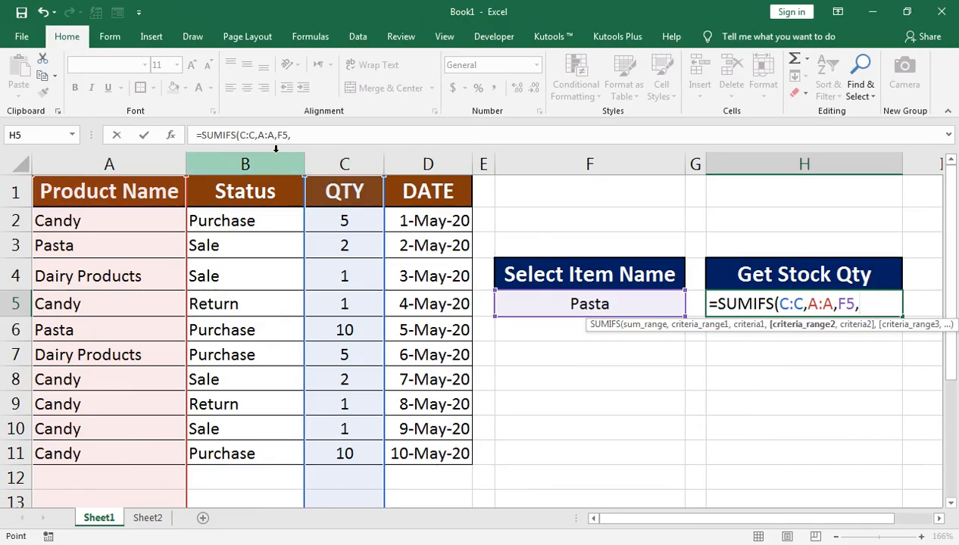
Add the Status column B:B as the second criteria range with the criterion "Purchase" and close the first SUMIFS.
click(276, 164)
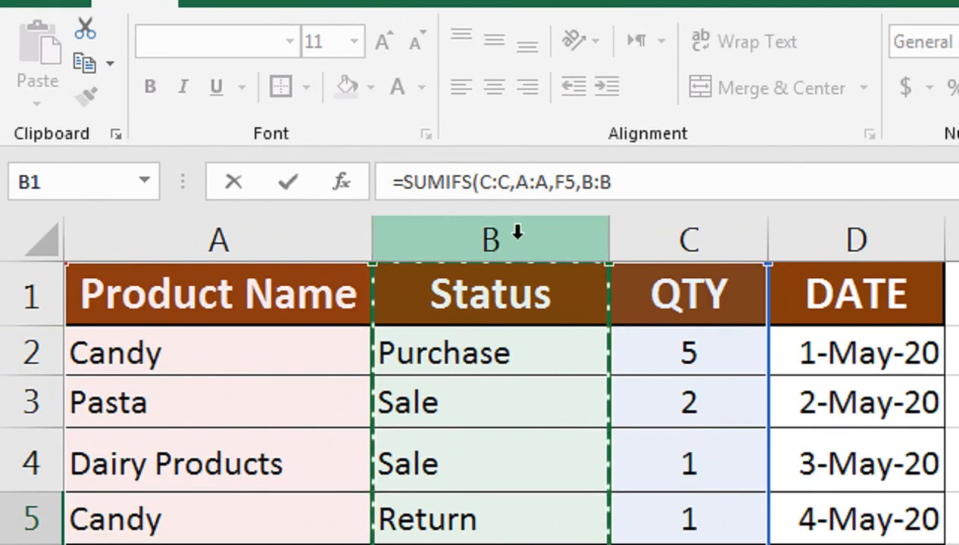
click(616, 186)
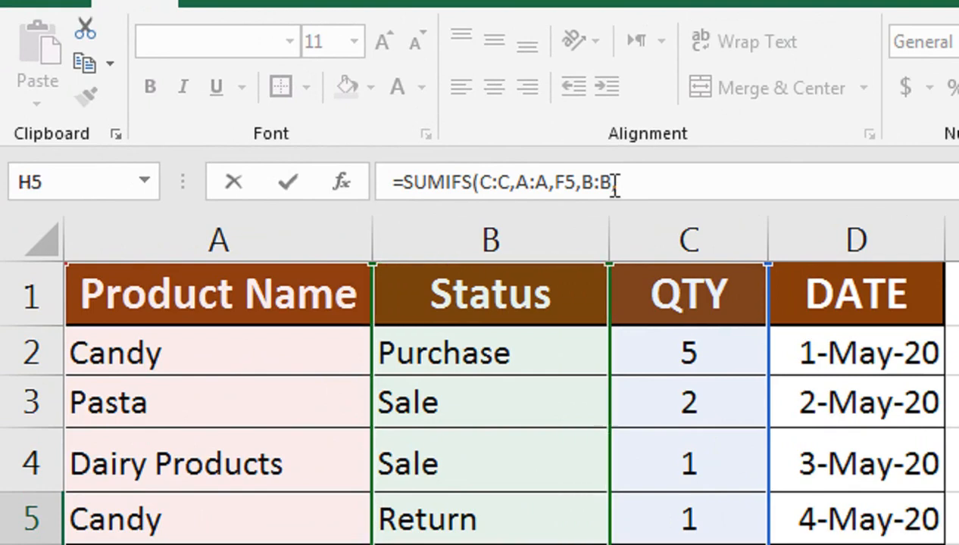
text(,)
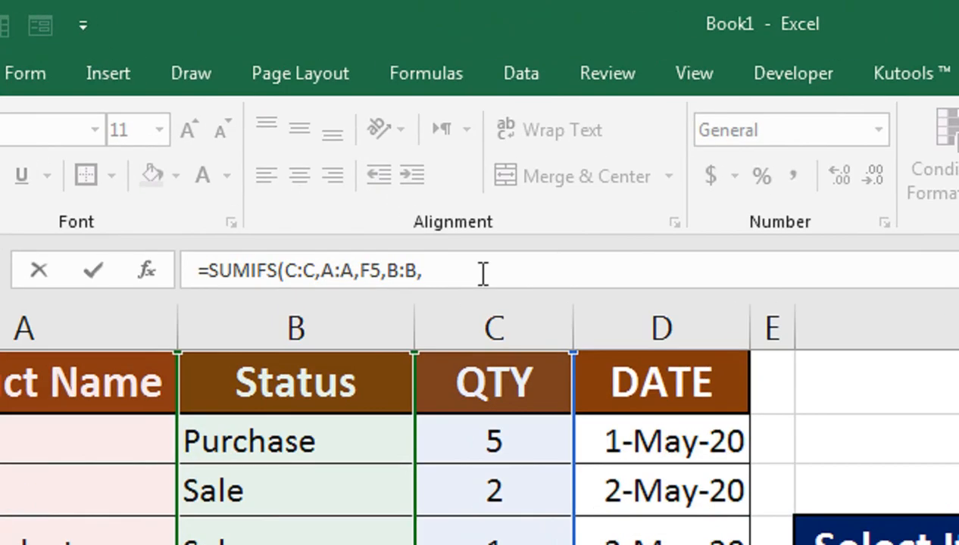
text(pUR)
key(BackSpace)
key(BackSpace)
text(Purchase)
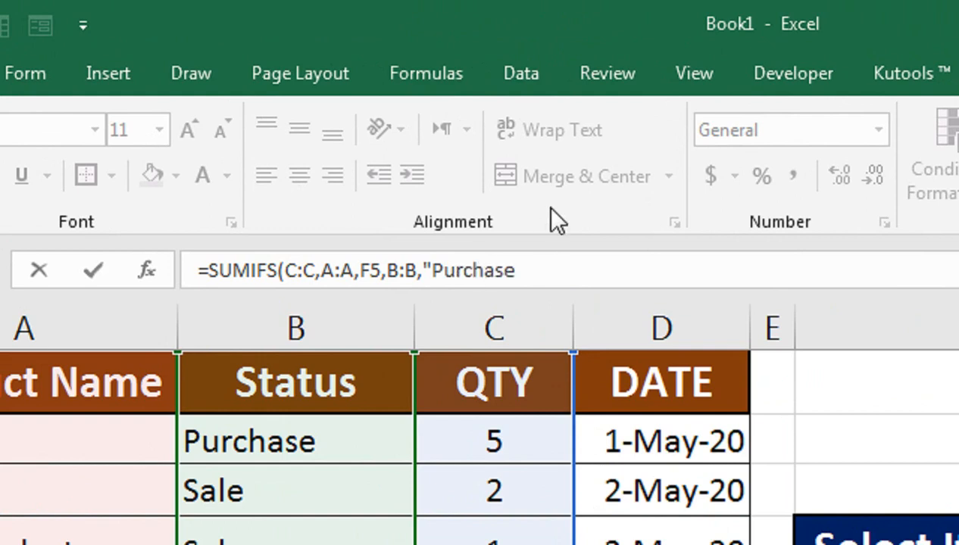
text(")
text())
Subtract a second SUMIFS in the H5 formula, again with the QTY column C:C as its sum range.
text(-)
text(Sumi)
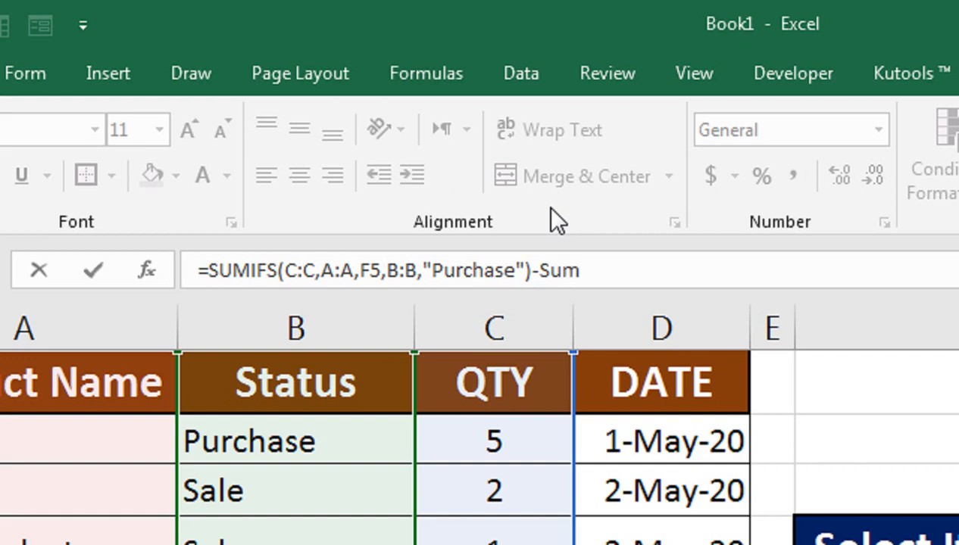
text(s)
key(BackSpace)
text(fs)
key(Tab)
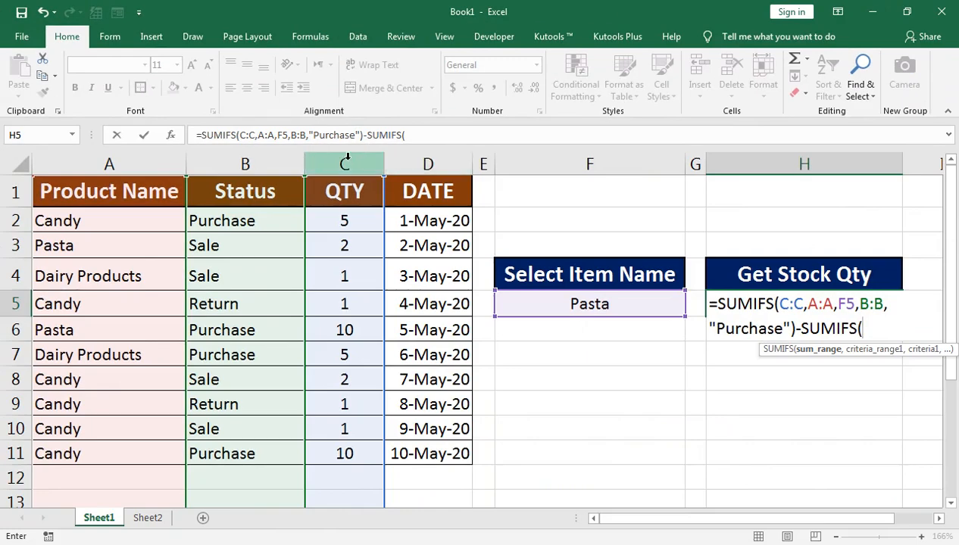
click(345, 162)
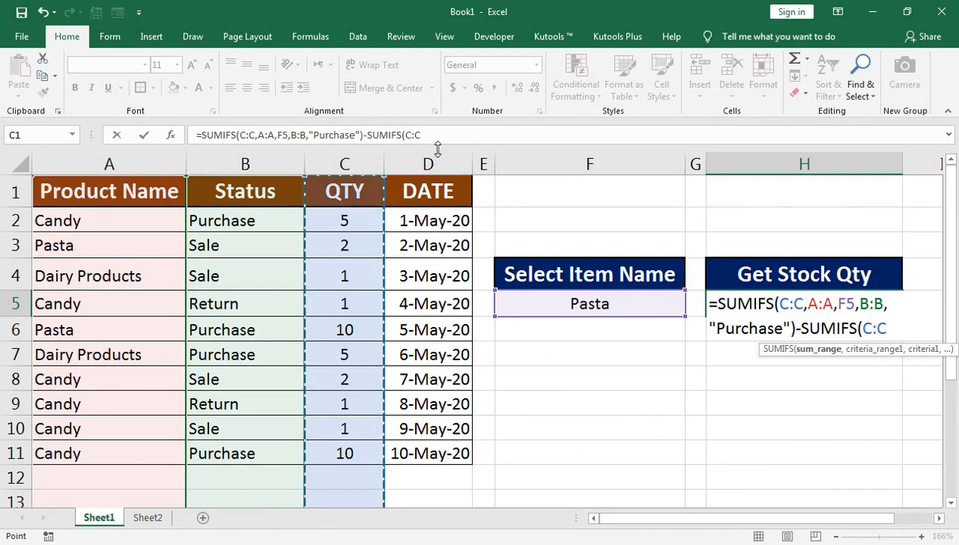
text(,)
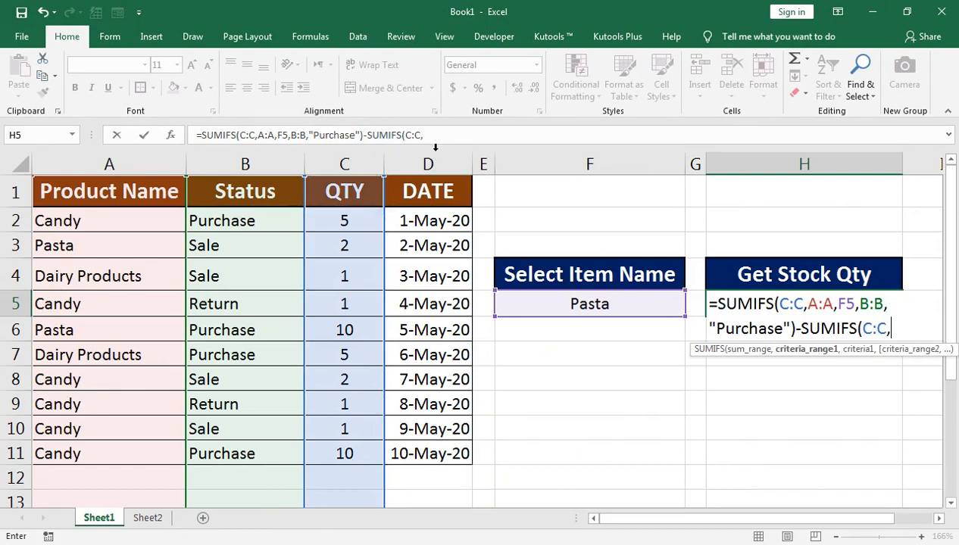
Give the second SUMIFS the Product Name column A:A as criteria range, with F5 as its criterion.
click(98, 155)
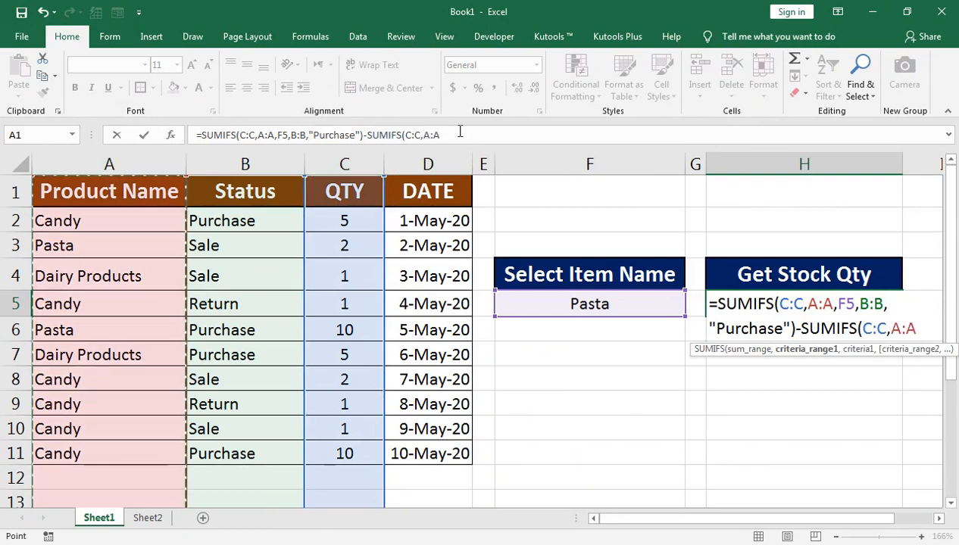
text(,)
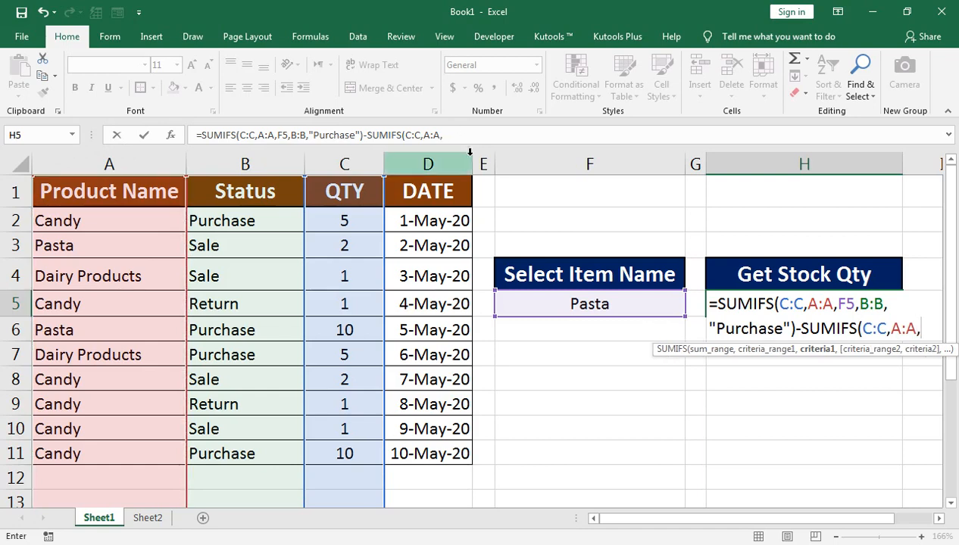
click(636, 303)
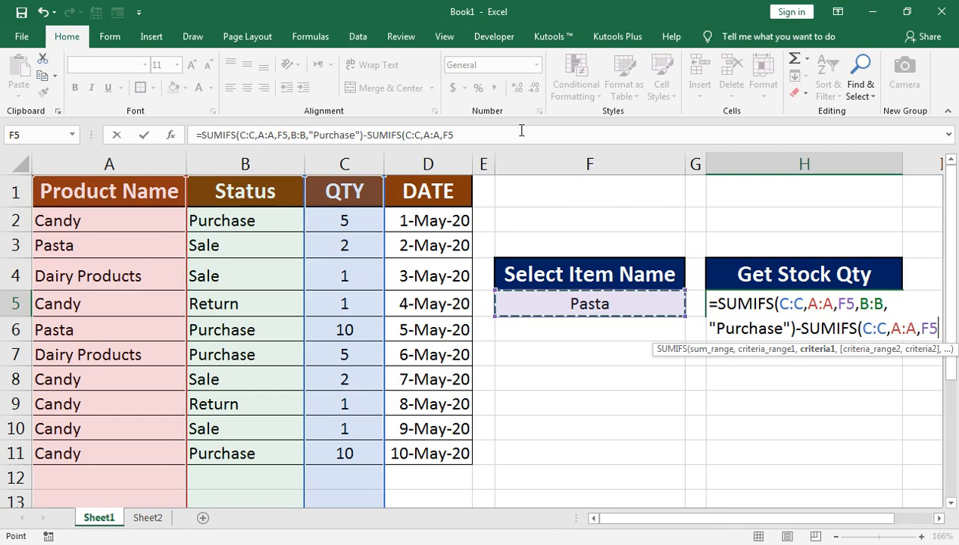
text(,)
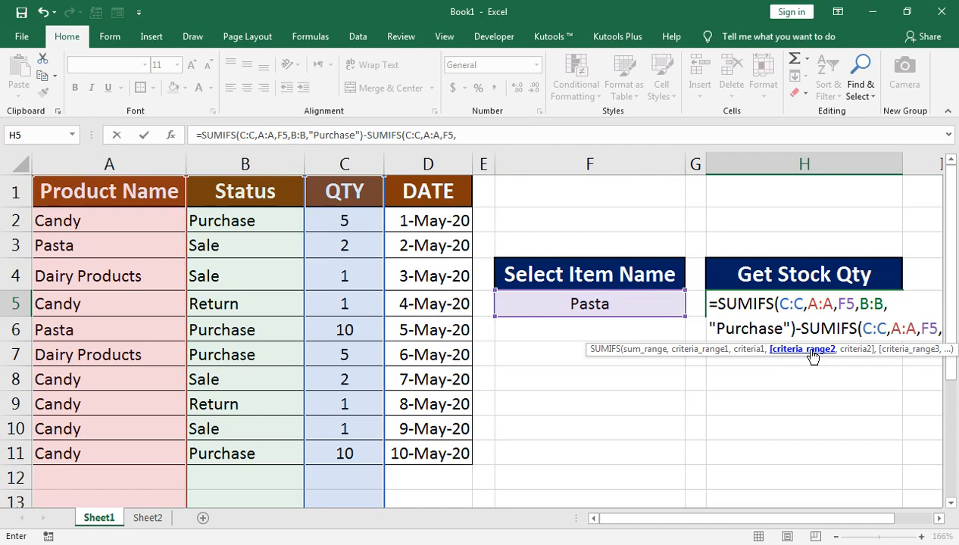
Complete the second SUMIFS with the Status column B:B and the criterion "Sale".
click(273, 164)
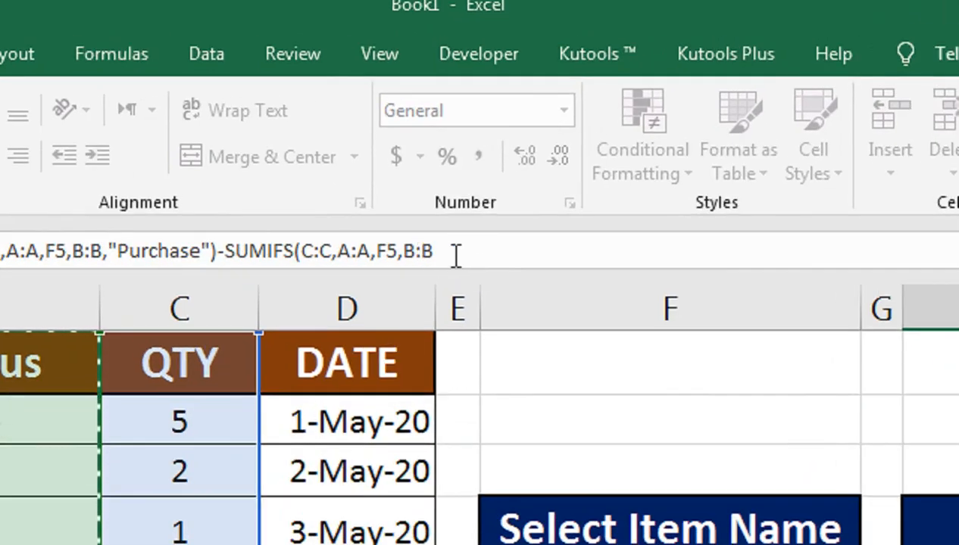
text(,")
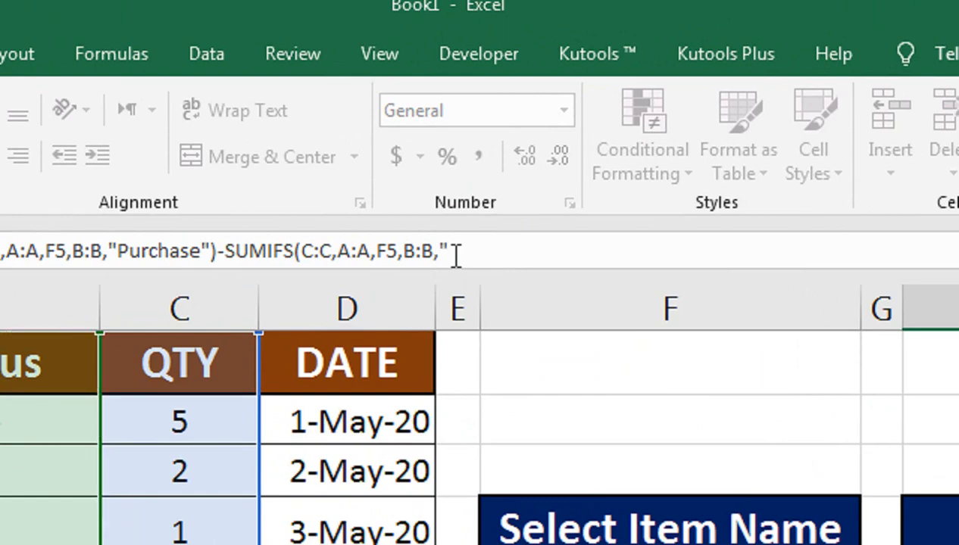
text(S)
text(a)
text(le)
text(")
text())
Append an added third SUMIFS to the H5 formula, with the QTY column C:C as its sum range.
text(+)
text(Sumi)
text(f)
text(s)
key(Tab)
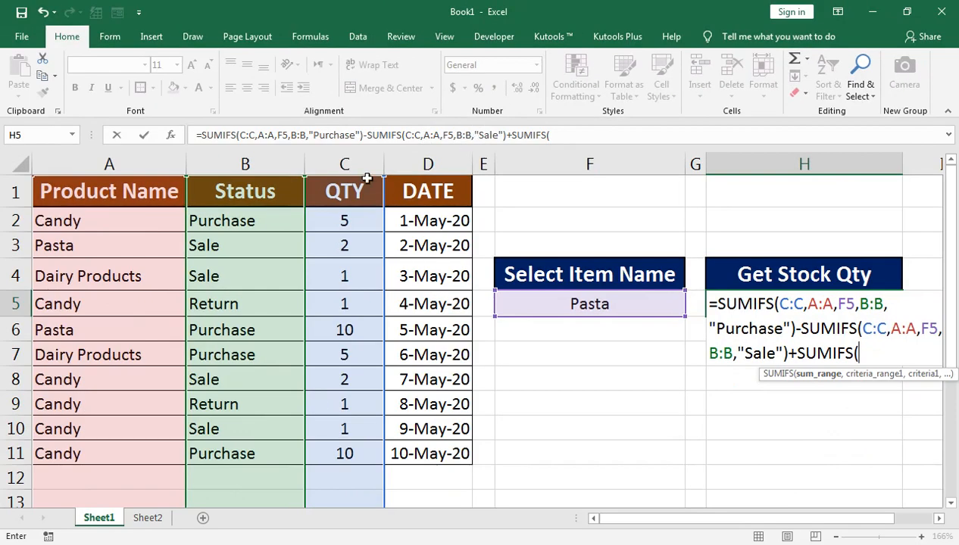
click(325, 155)
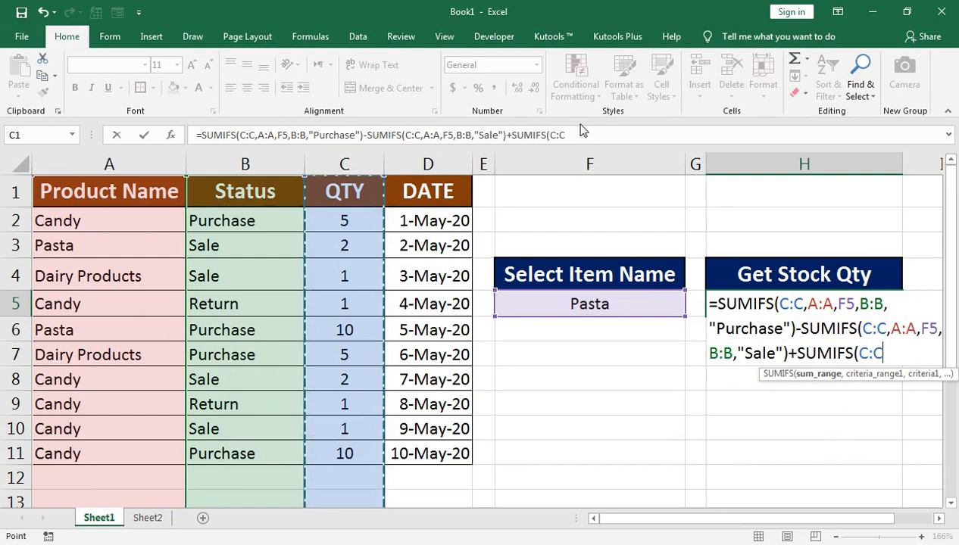
text(,)
Give the third SUMIFS the Product Name column A:A as criteria range, with F5 as its criterion.
click(114, 156)
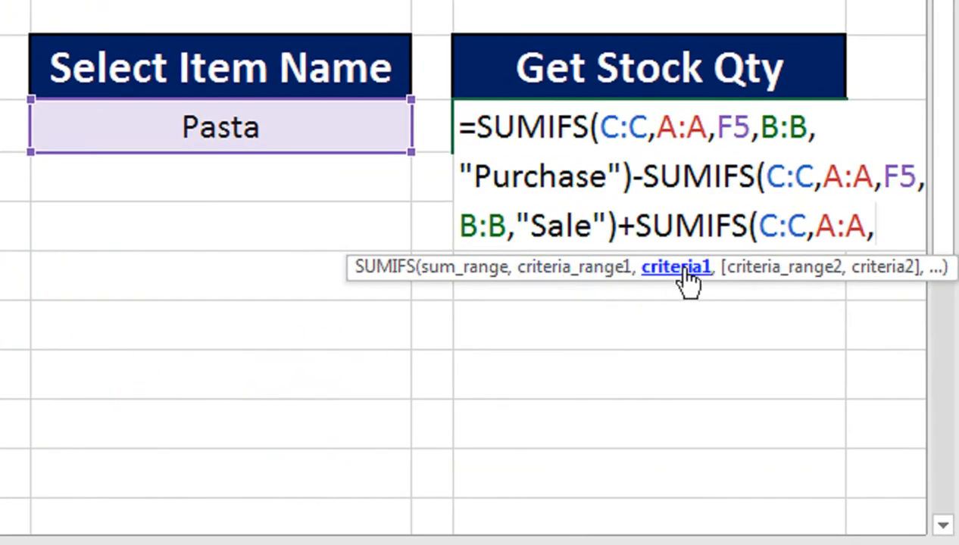
click(377, 135)
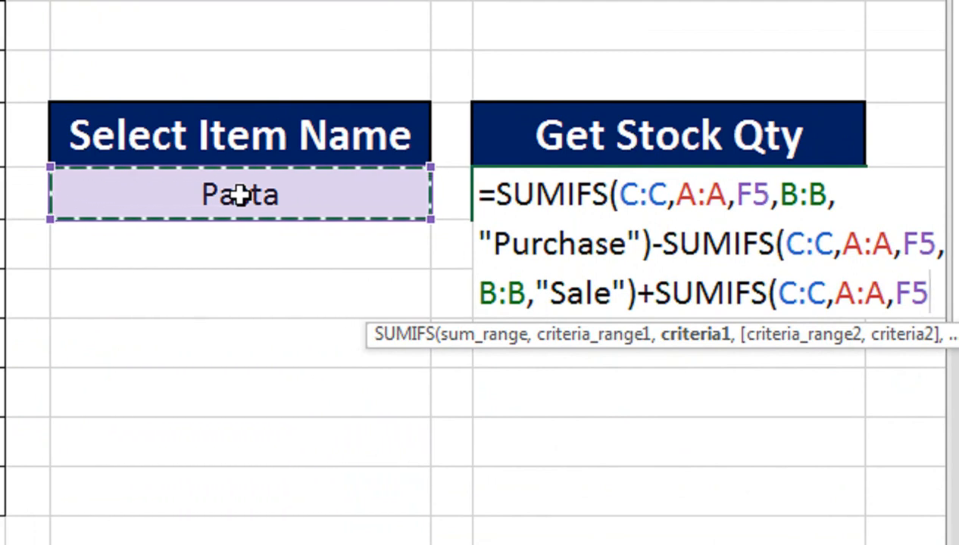
text(,)
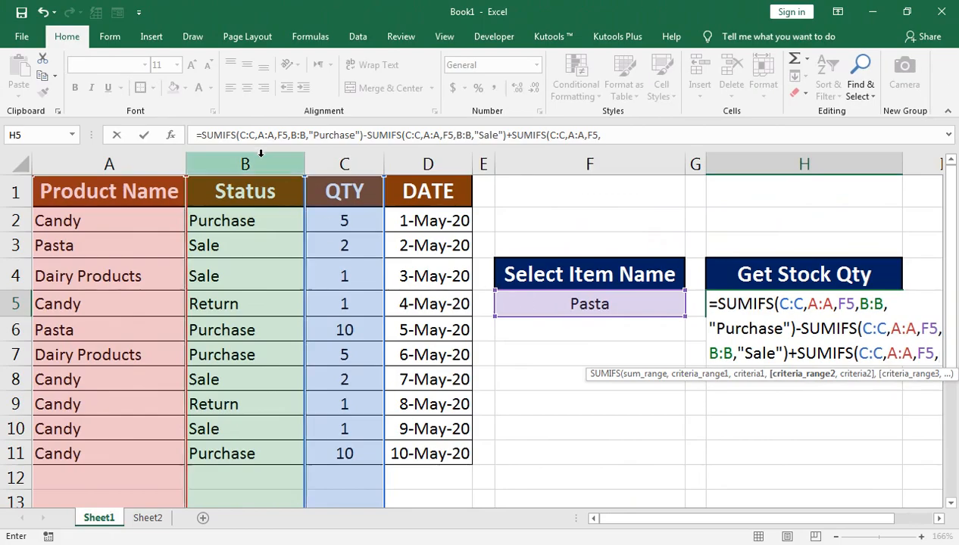
Complete the third SUMIFS with the Status column B:B and the criterion "Return".
click(254, 159)
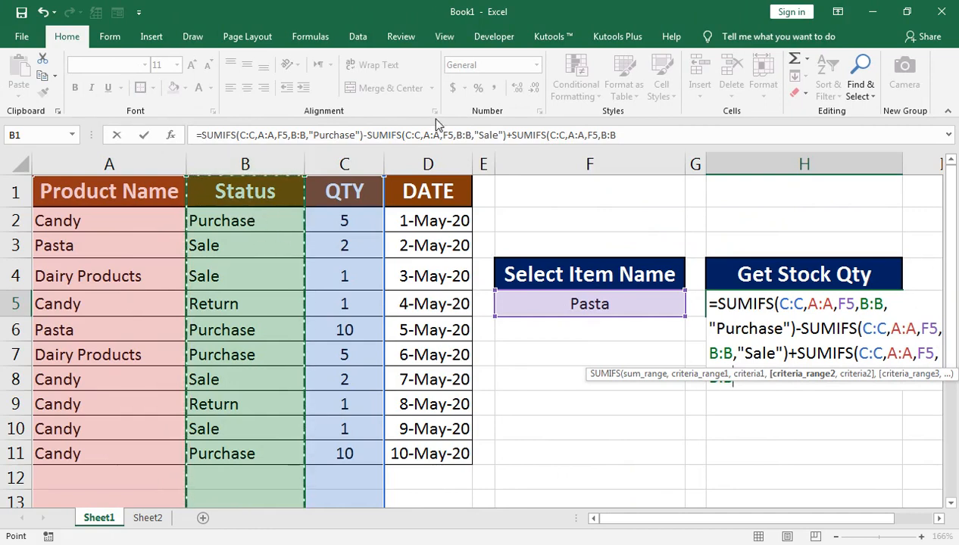
text(,")
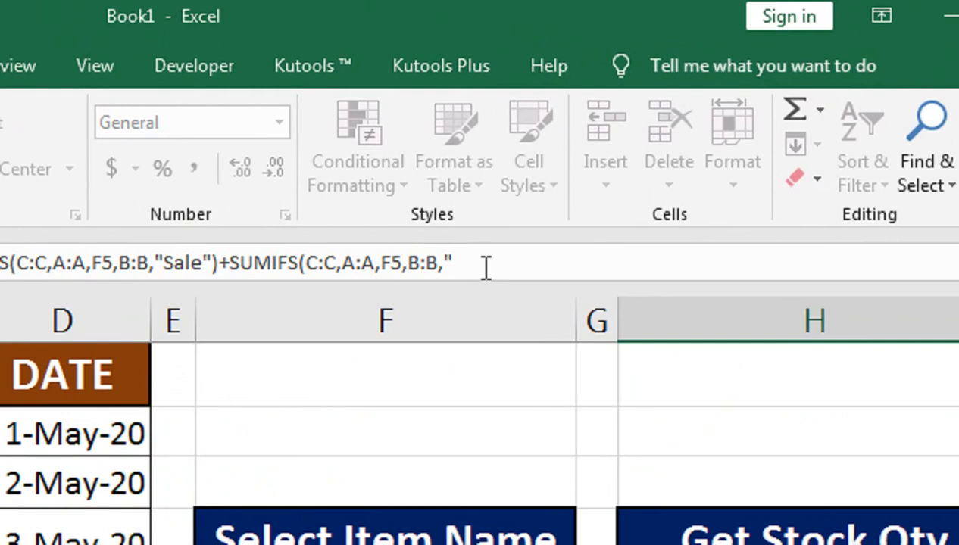
text(Return"))
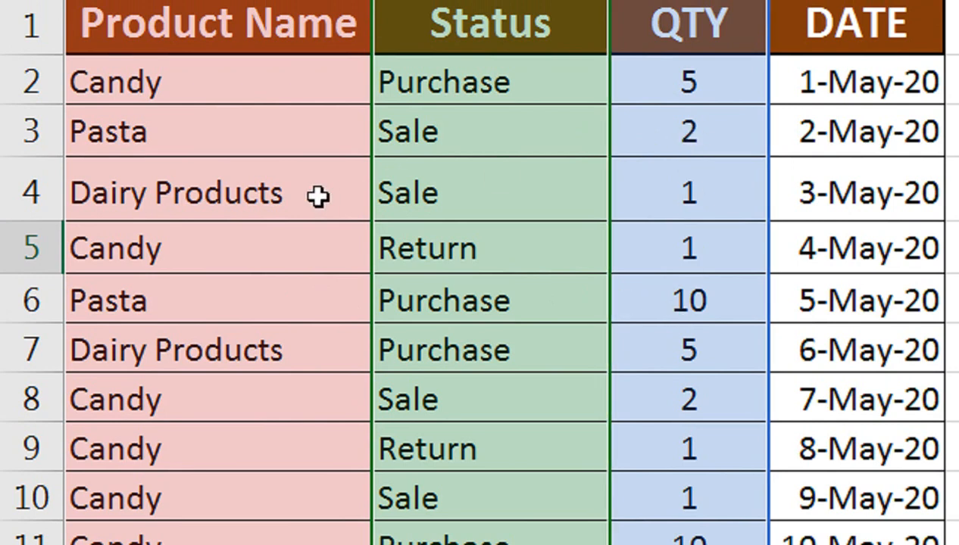
Review the purchase, sale and return entries in the table and enter the finished stock formula in H5.
scroll(231, 443, down, 1)
scroll(222, 241, up, 1)
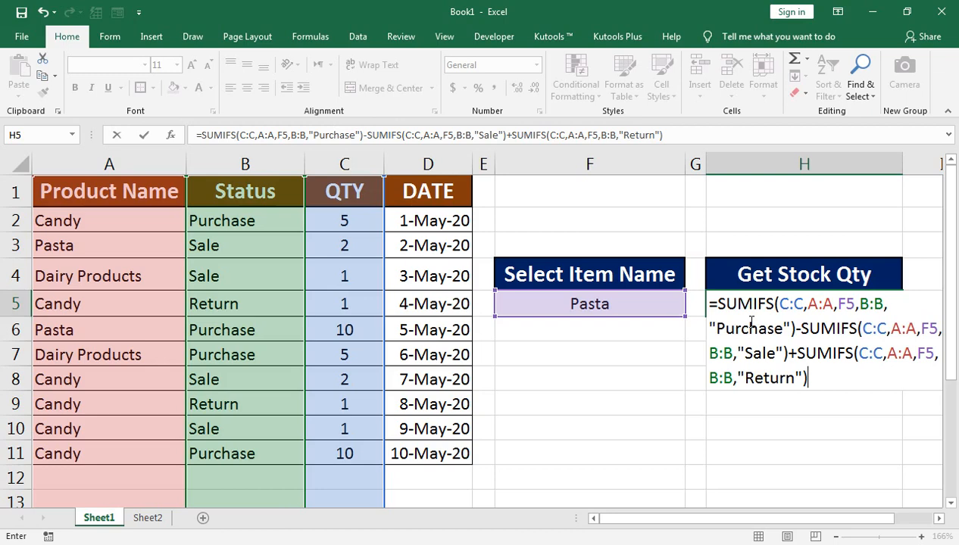
key(Return)
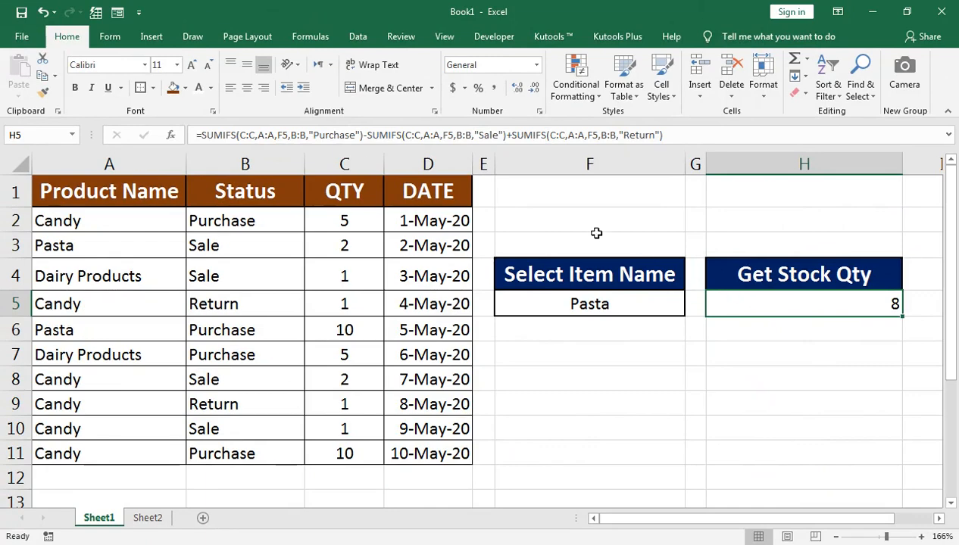
Center the stock quantity in H5 horizontally and set its font size to 14.
click(247, 88)
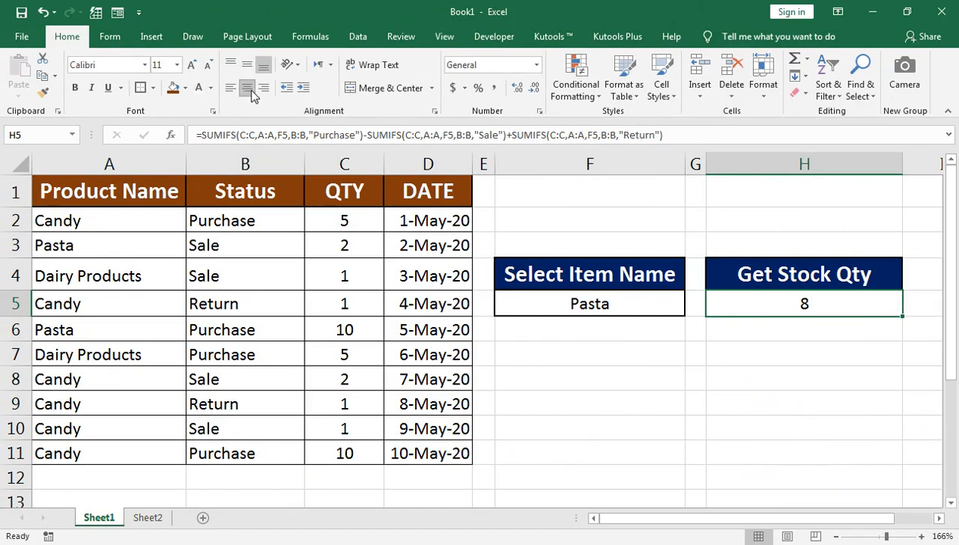
click(192, 66)
click(192, 66)
click(192, 66)
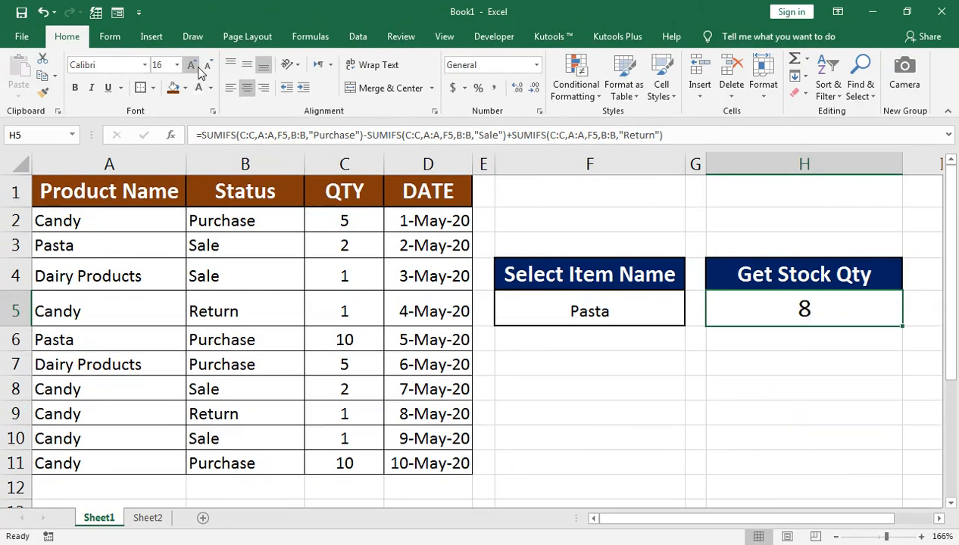
click(209, 66)
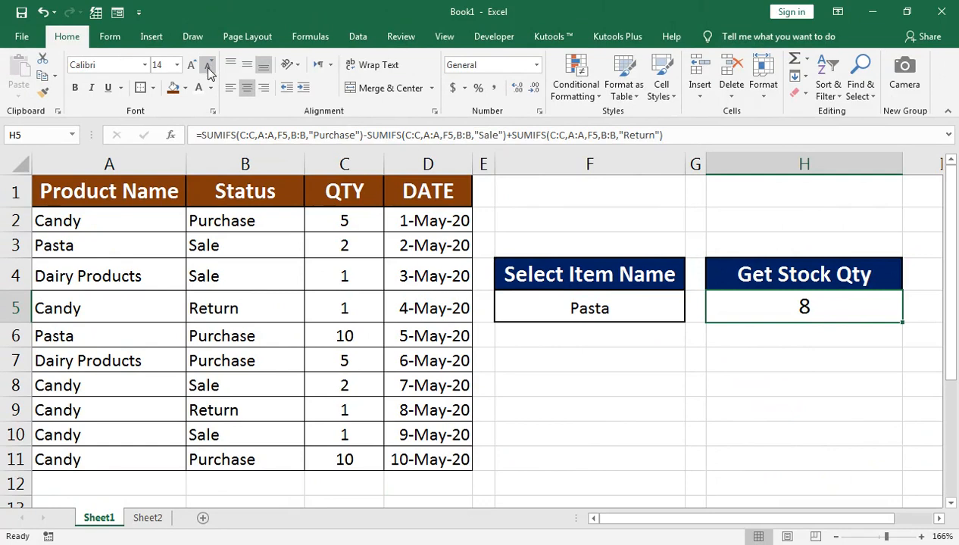
Test the stock formula by choosing Candy and then Dairy Products as the item in F5.
click(678, 303)
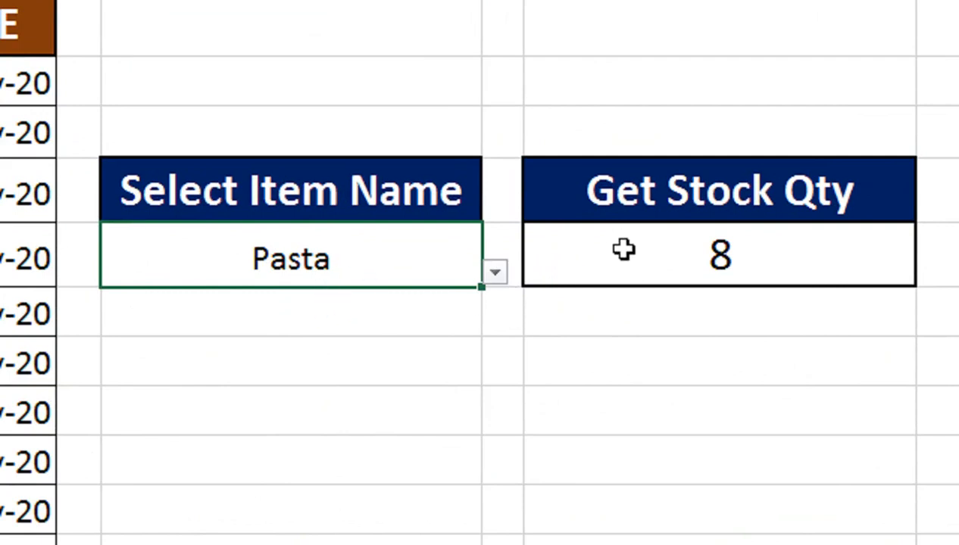
click(496, 273)
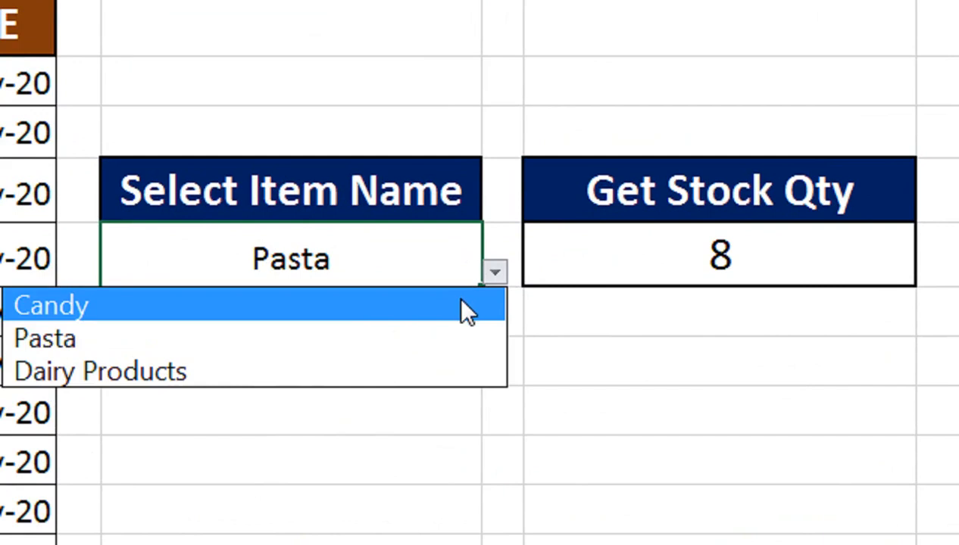
click(449, 312)
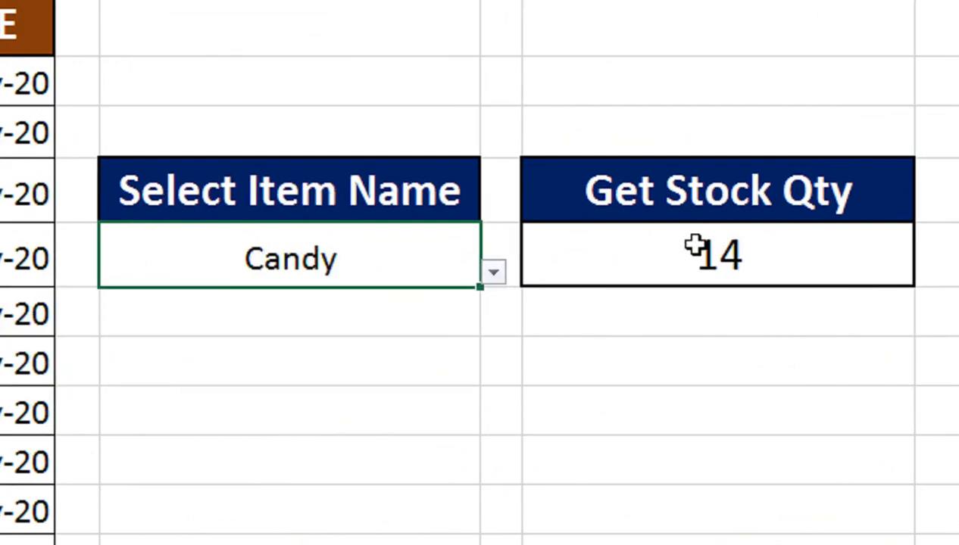
click(494, 273)
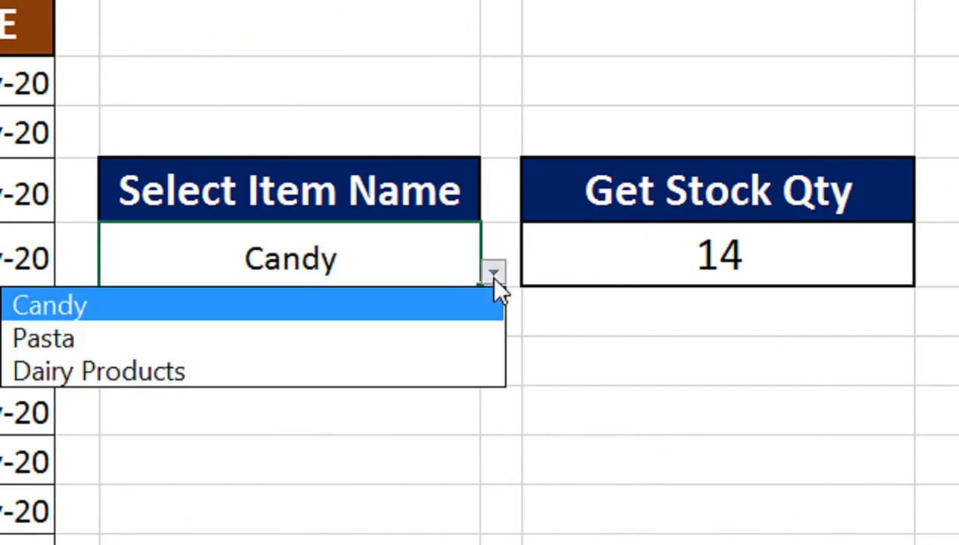
click(419, 362)
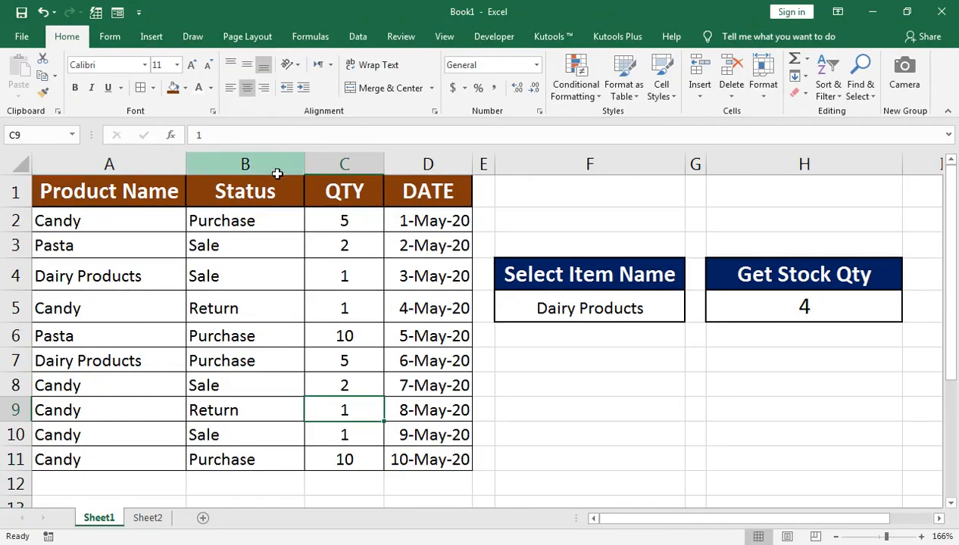
Start a new record in row 12 by copying Dairy Products into A12 and filling the Purchase status down into B12.
scroll(122, 384, down, 2)
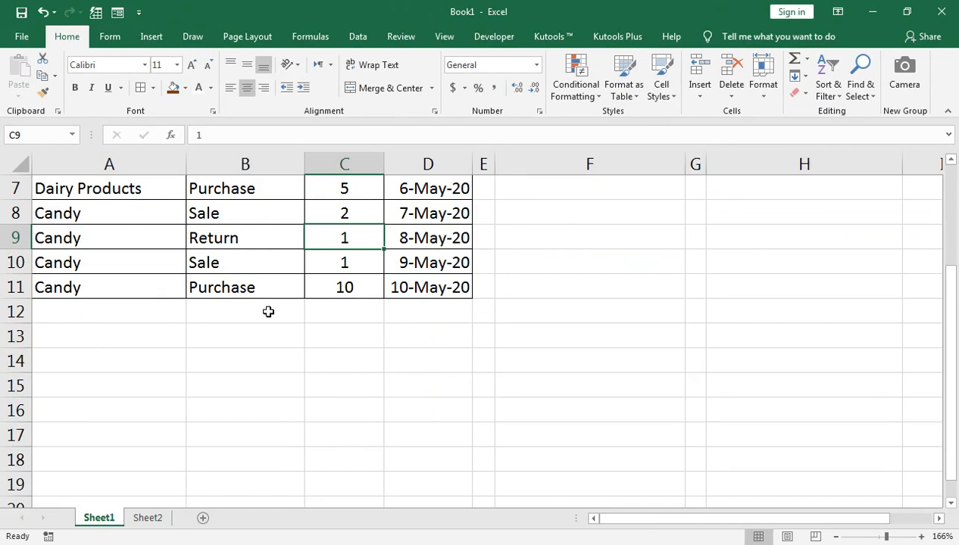
scroll(273, 333, up, 2)
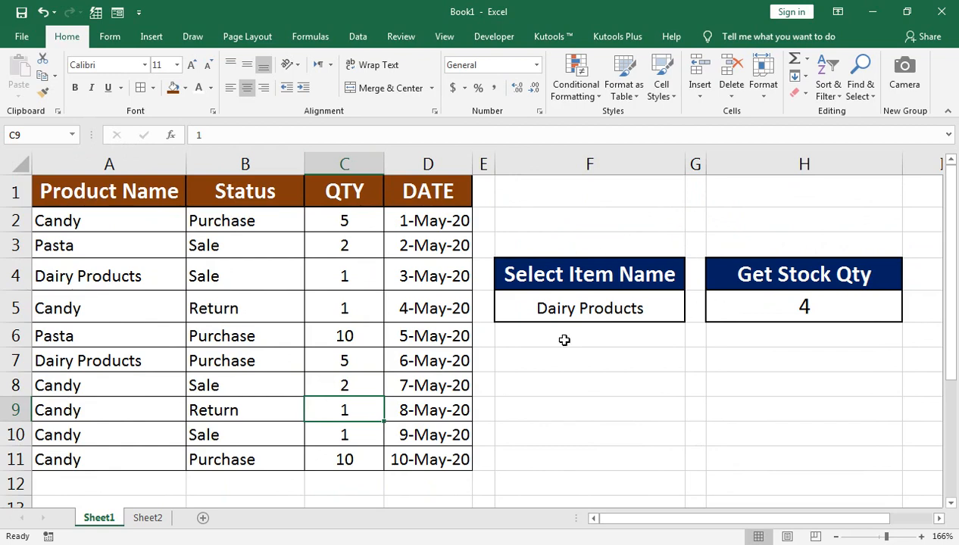
click(159, 477)
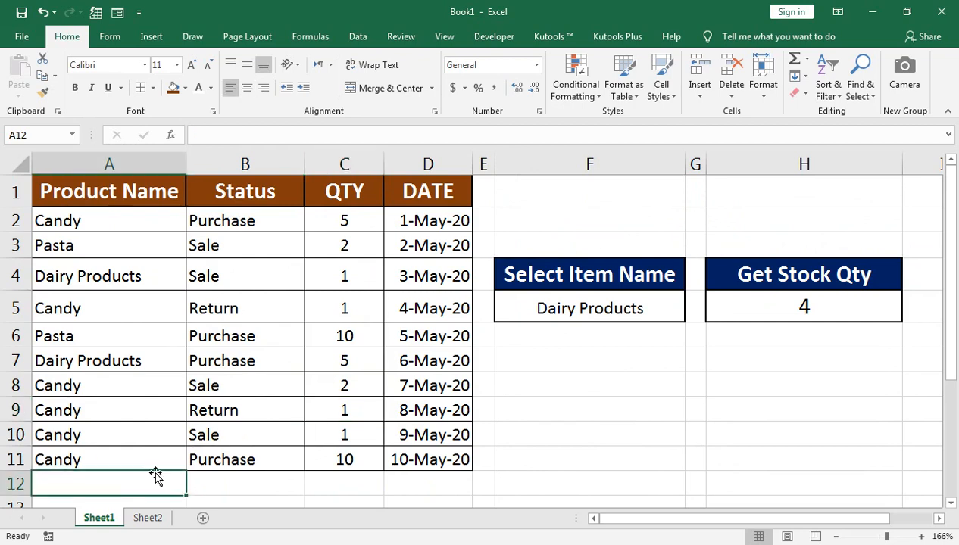
click(108, 362)
key(ctrl+c)
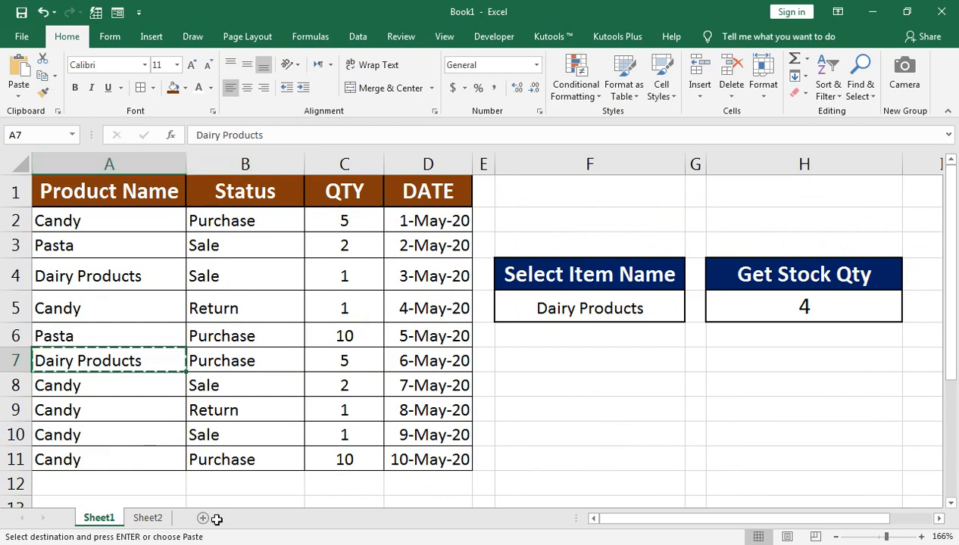
click(144, 482)
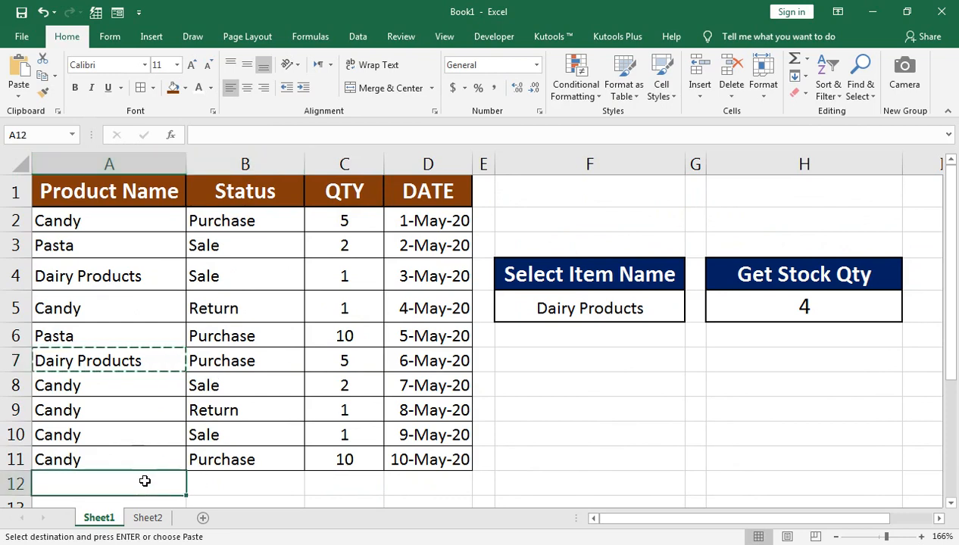
key(ctrl+v)
click(257, 475)
drag(260, 460, 260, 477)
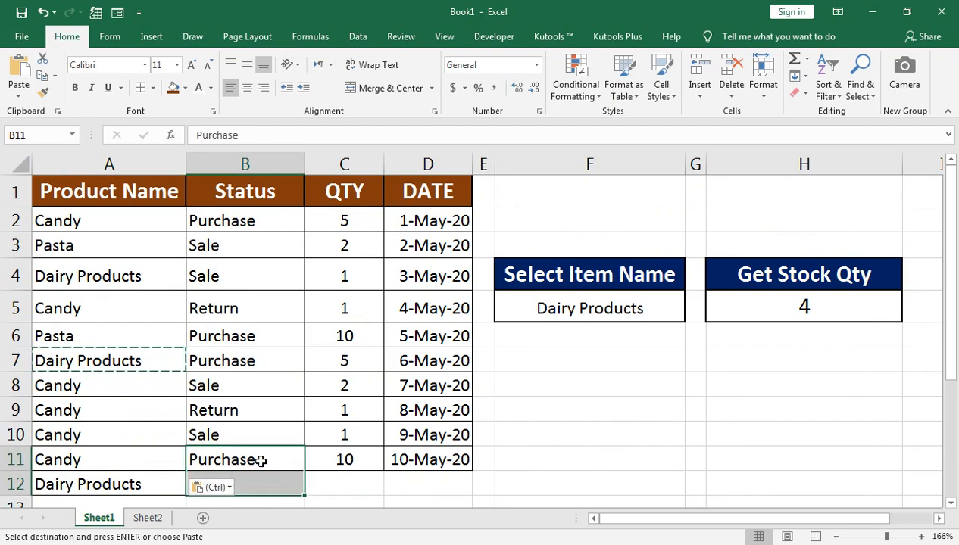
key(ctrl+d)
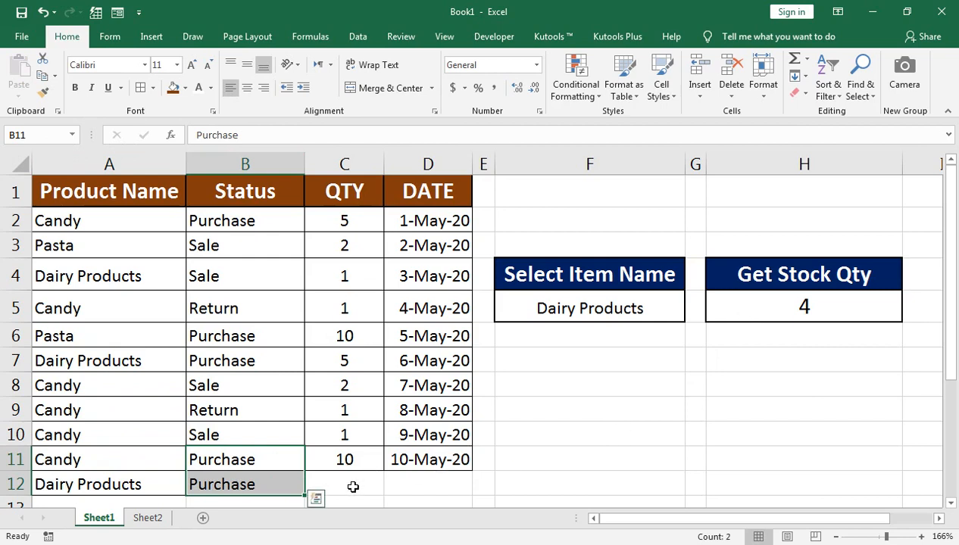
Enter a quantity of 10 in C12 for the new Dairy Products purchase.
click(367, 487)
key(Tab)
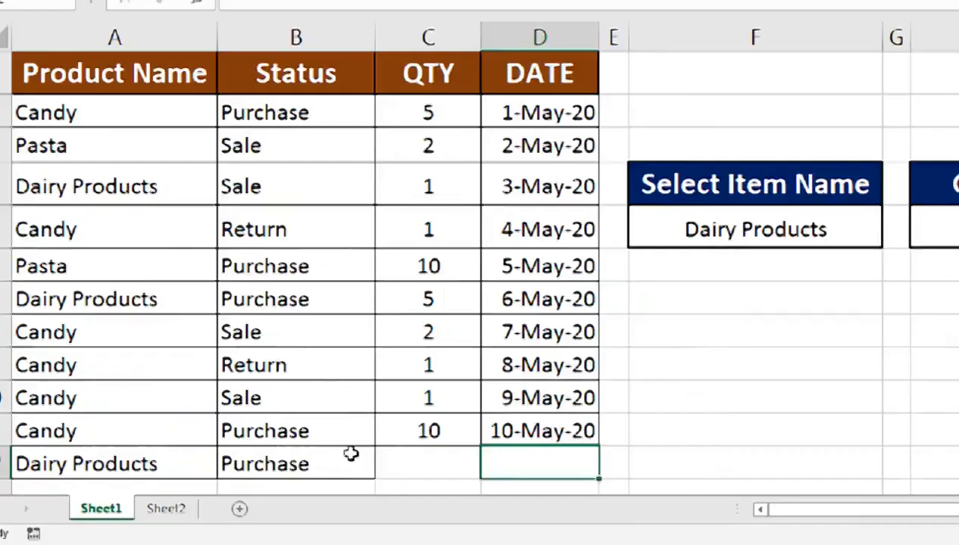
click(517, 426)
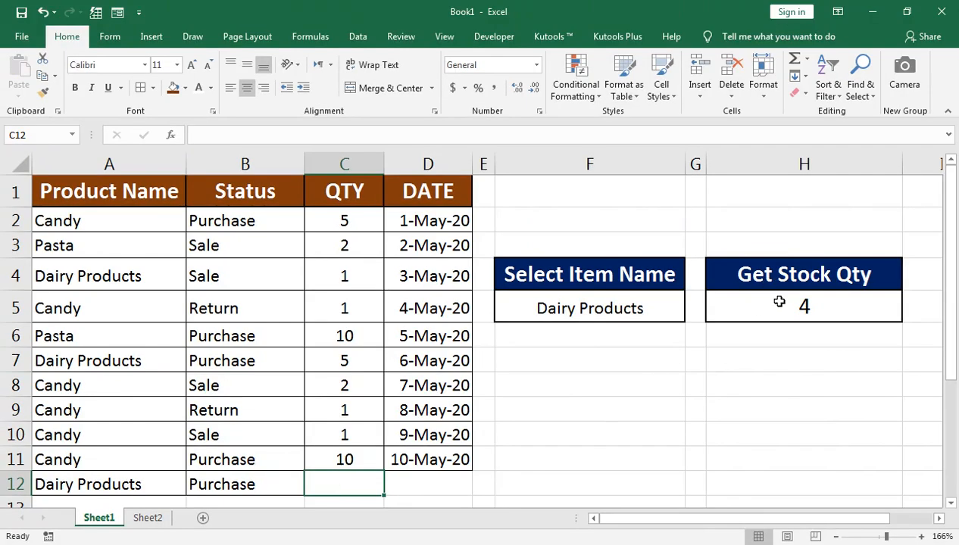
text(10)
key(Return)
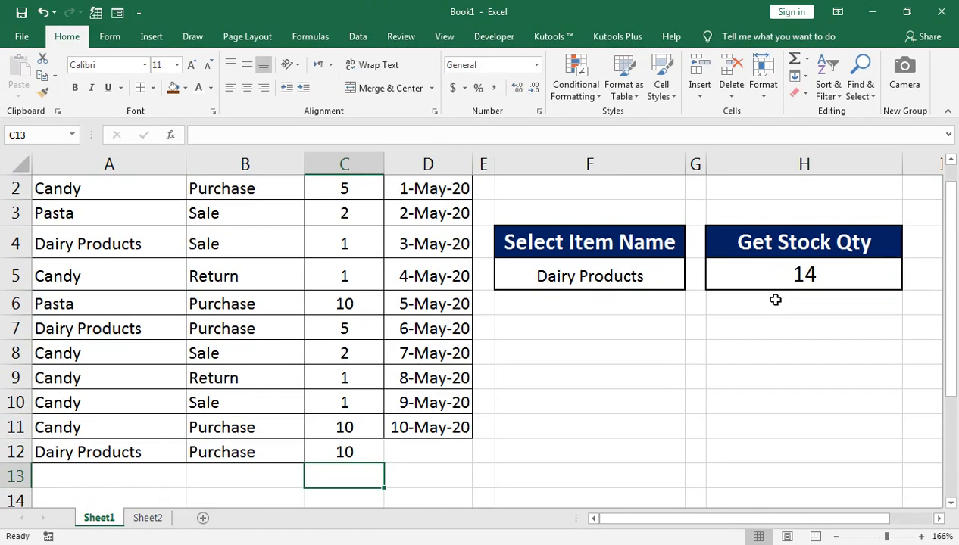
Compare the table's records with the stock quantity and inspect the SUMIFS formula in H5 without changing it.
scroll(497, 447, up, 1)
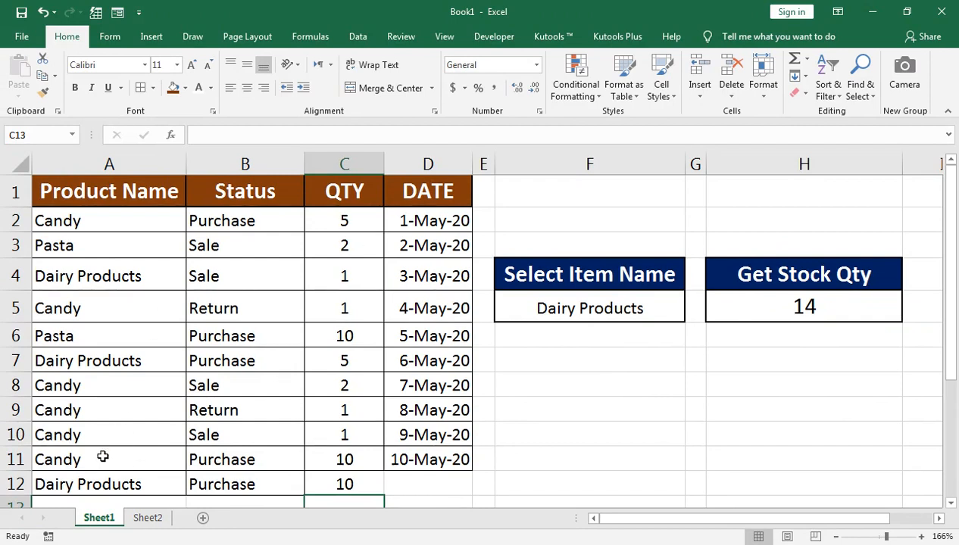
scroll(152, 412, down, 1)
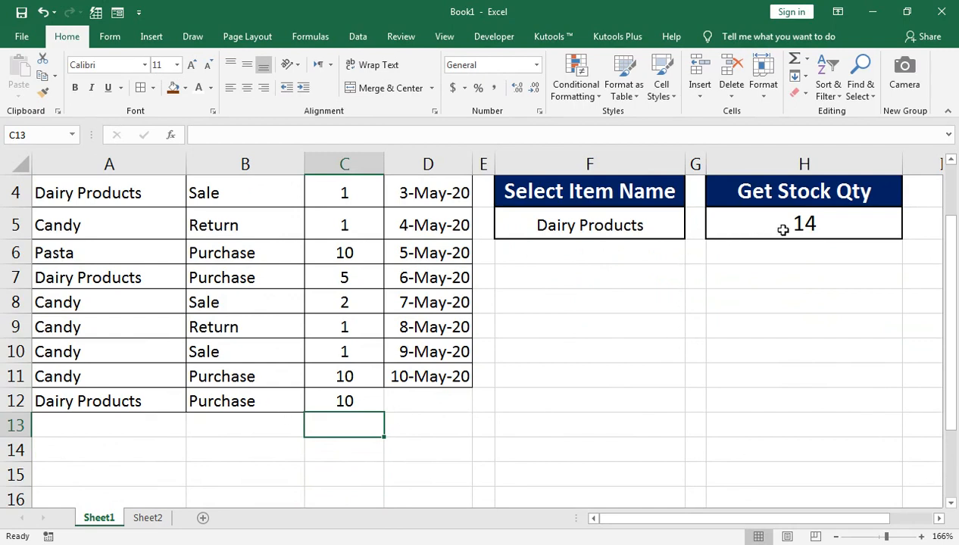
scroll(577, 287, up, 1)
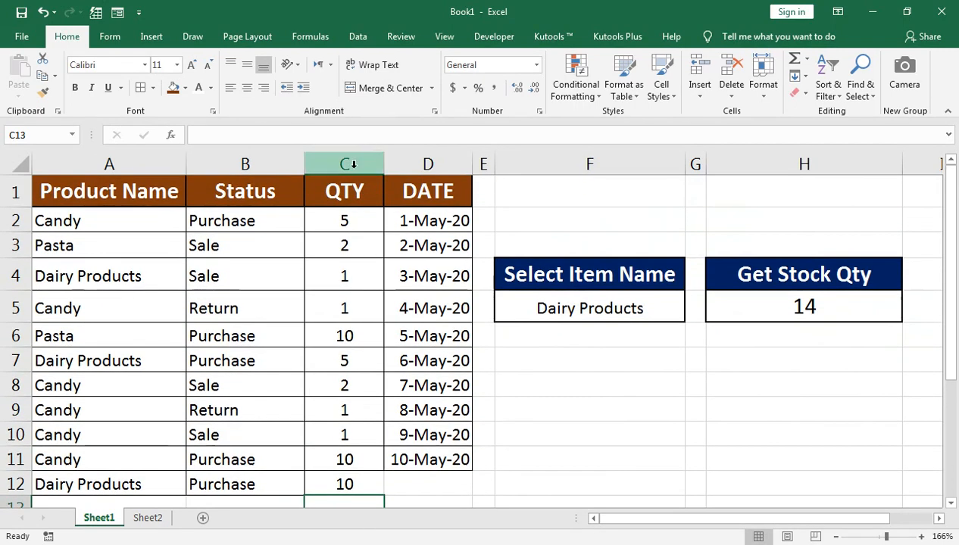
double_click(769, 314)
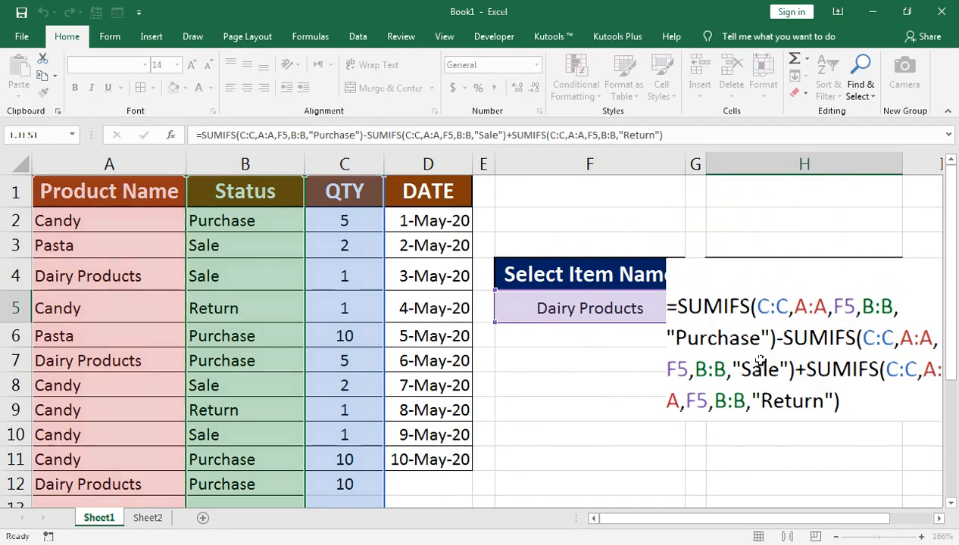
key(Return)
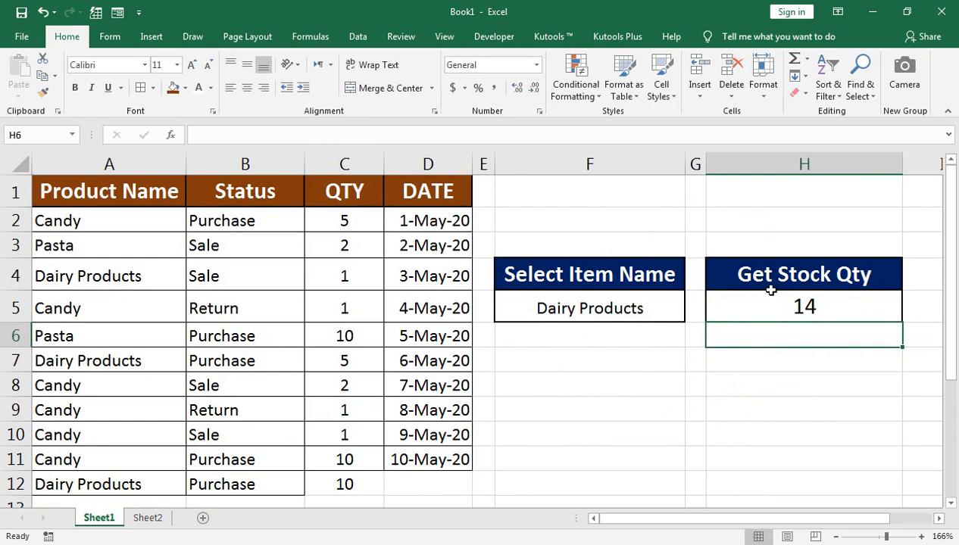
Switch the selected item in F5 to Candy and then to Pasta to check their stock quantities.
click(656, 297)
click(691, 315)
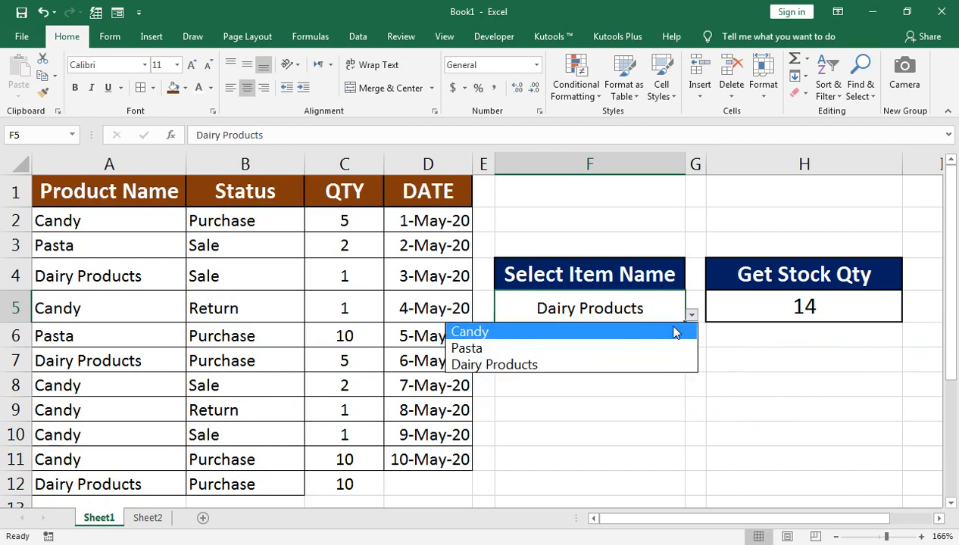
click(674, 333)
click(692, 316)
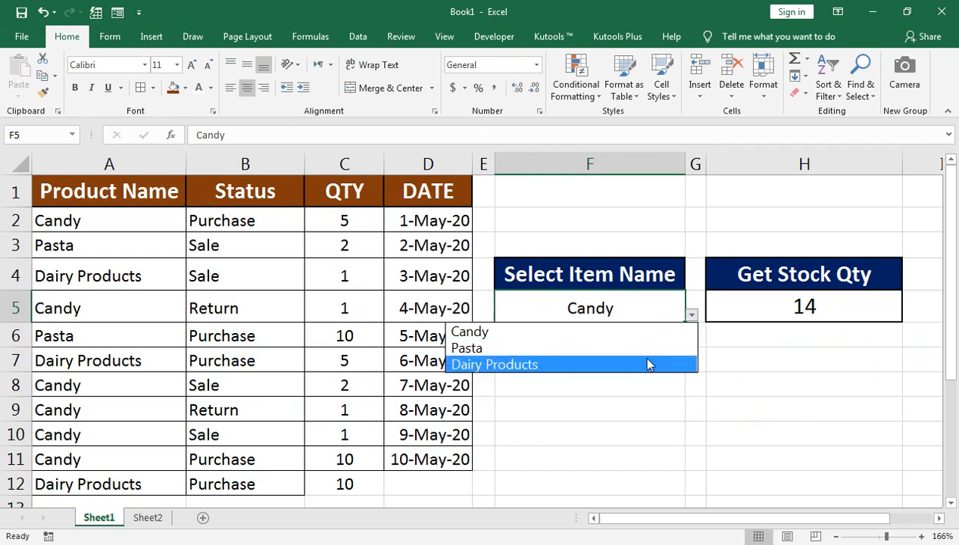
click(650, 349)
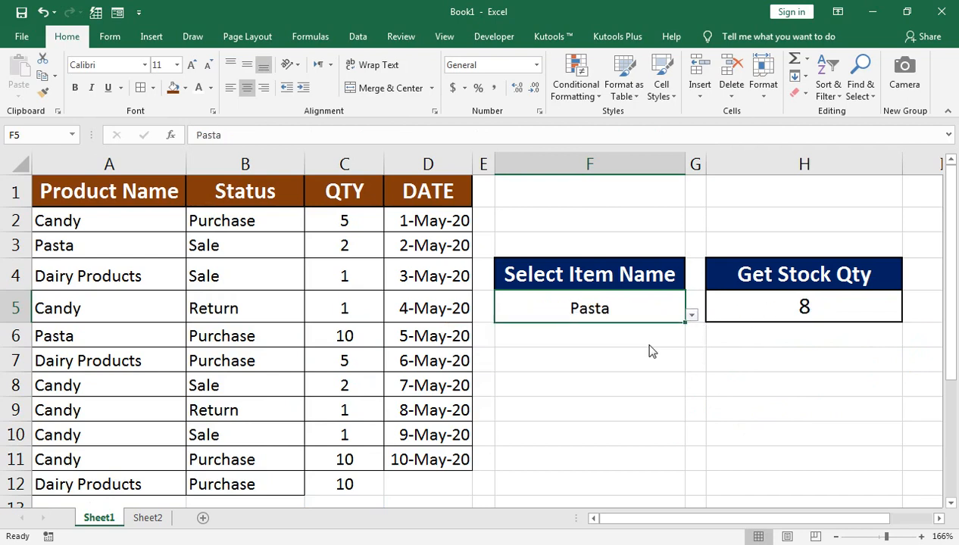
Enter the date 10-May-20 in D12 for the new Dairy Products purchase.
click(431, 478)
text(10)
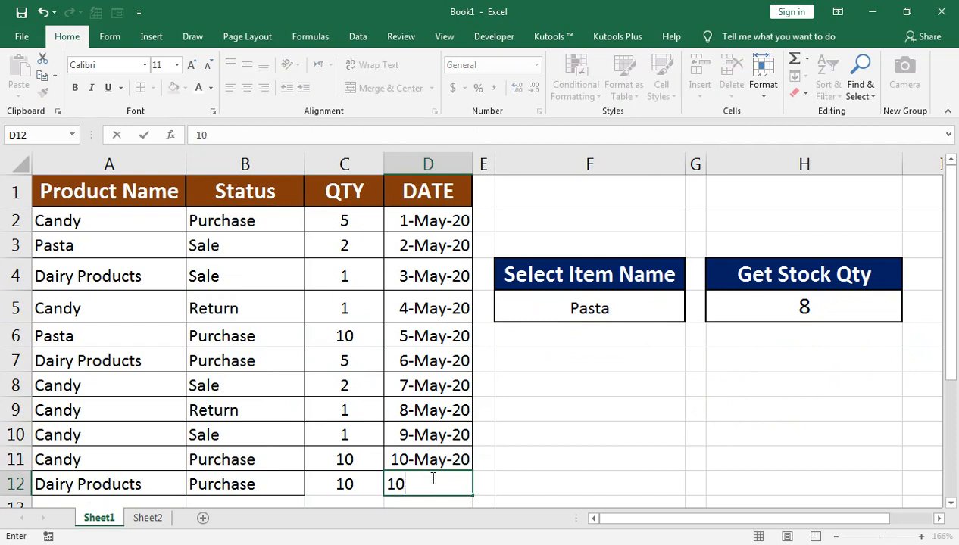
text(-May-20)
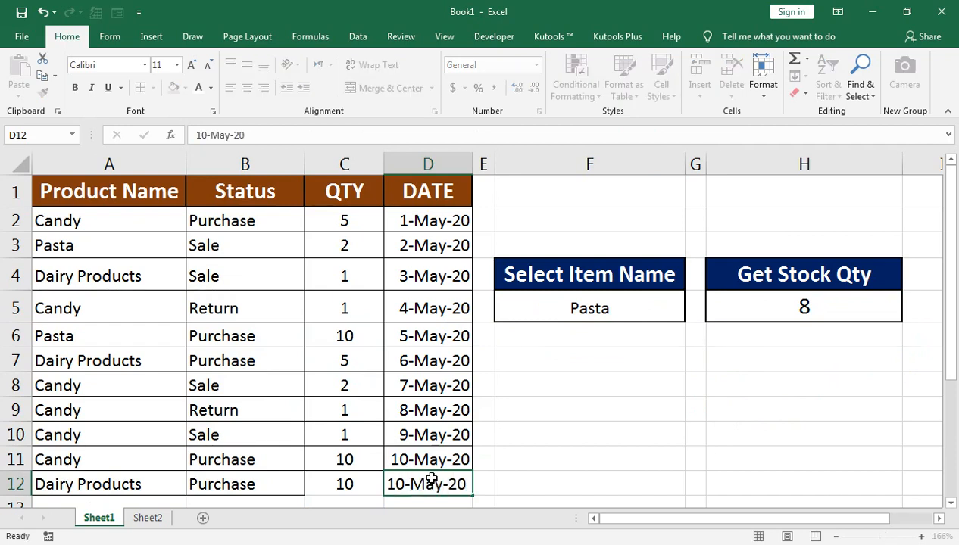
key(Return)
click(620, 322)
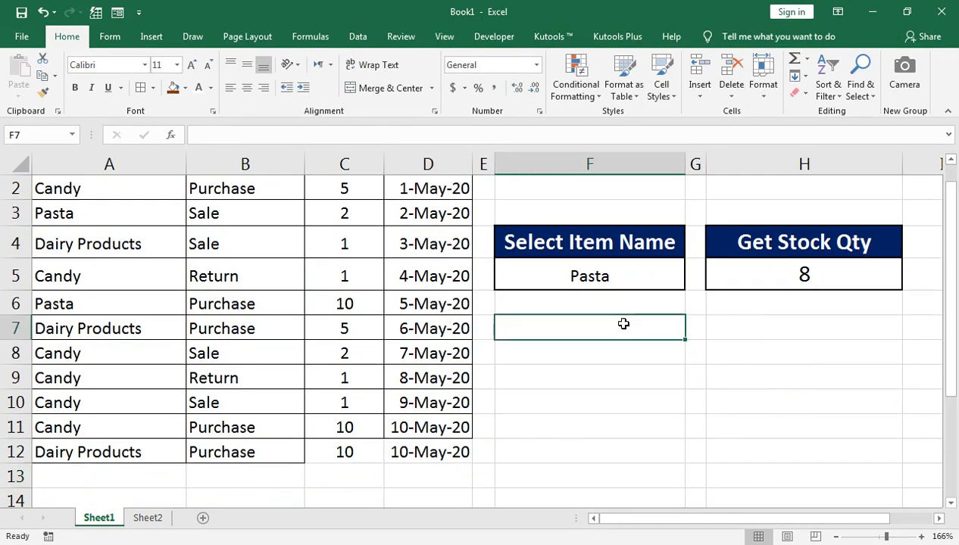
Add cell borders to C12:D12 so the new row matches the rest of the table.
click(430, 450)
key(shift+Left)
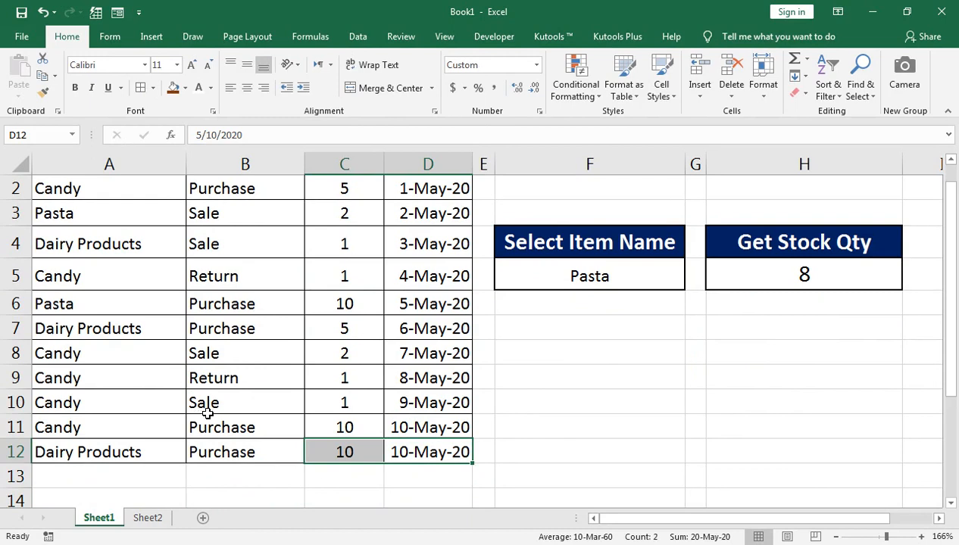
click(326, 426)
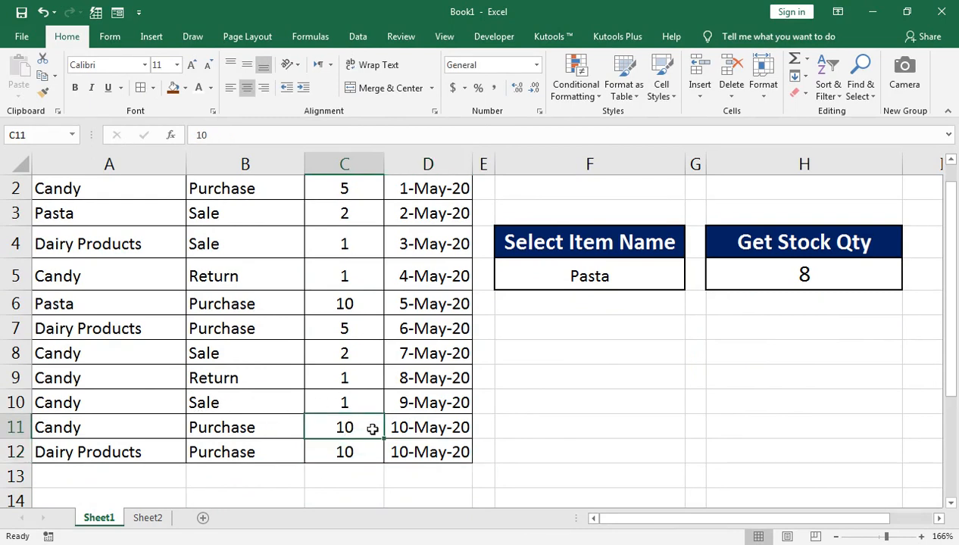
Choose Candy as the selected item in F5.
click(668, 273)
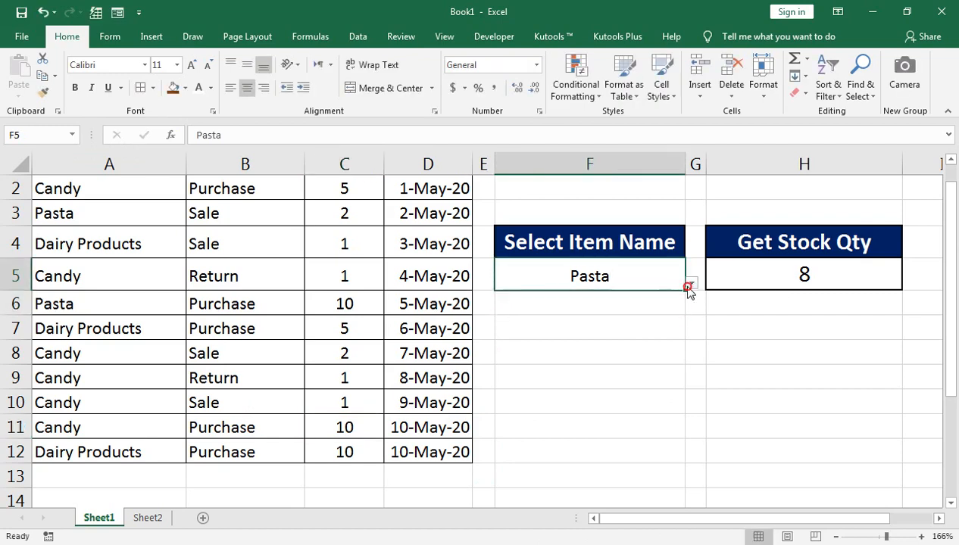
click(690, 284)
click(635, 303)
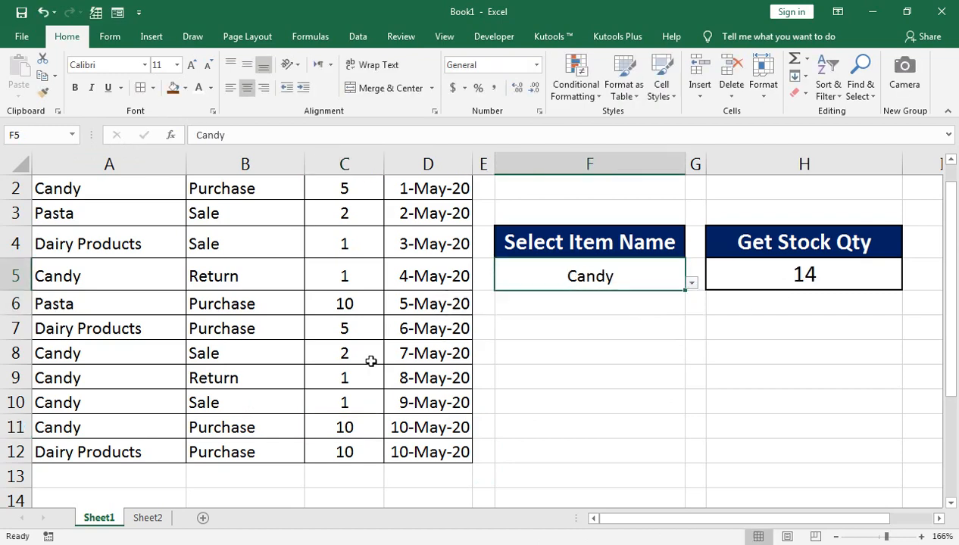
Set the quantity of the 10-May-20 Candy purchase in C11 to 20.
double_click(343, 422)
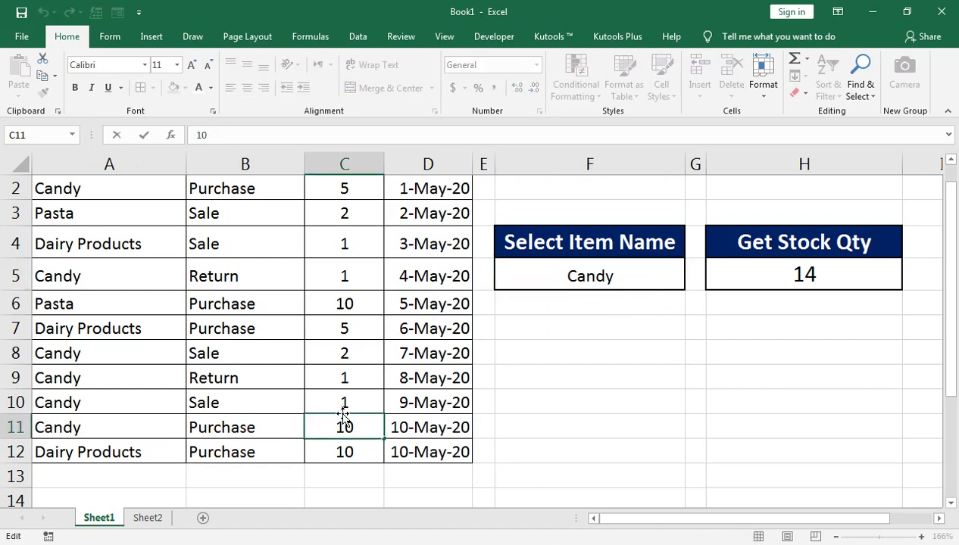
key(Return)
click(343, 416)
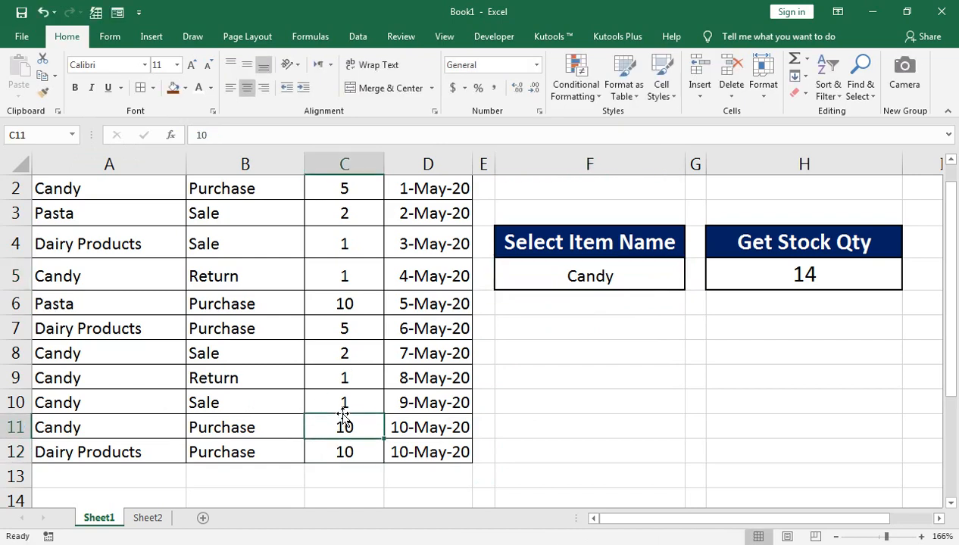
text(20)
key(Return)
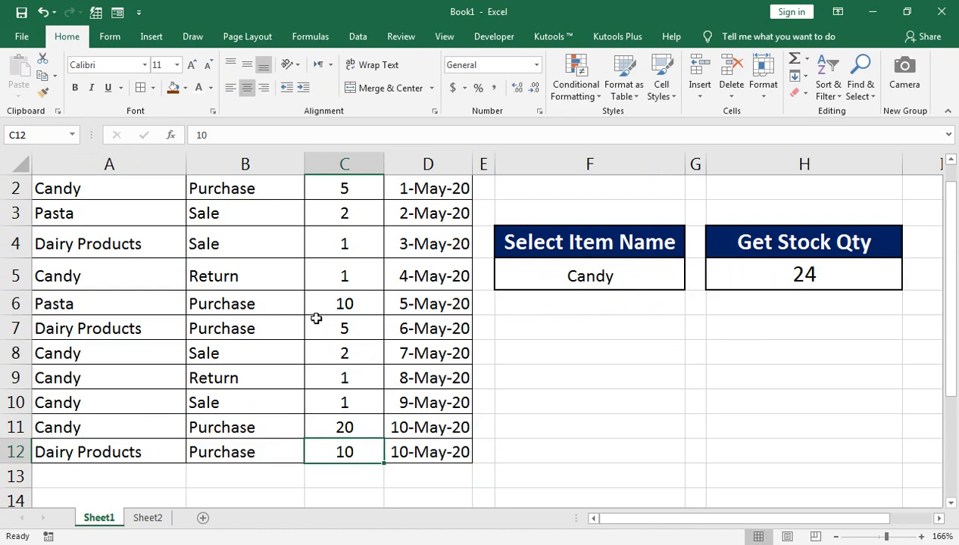
Try a quantity of 15 for the 1-May-20 Candy purchase in C2 and undo that change.
click(320, 194)
text(15)
key(Return)
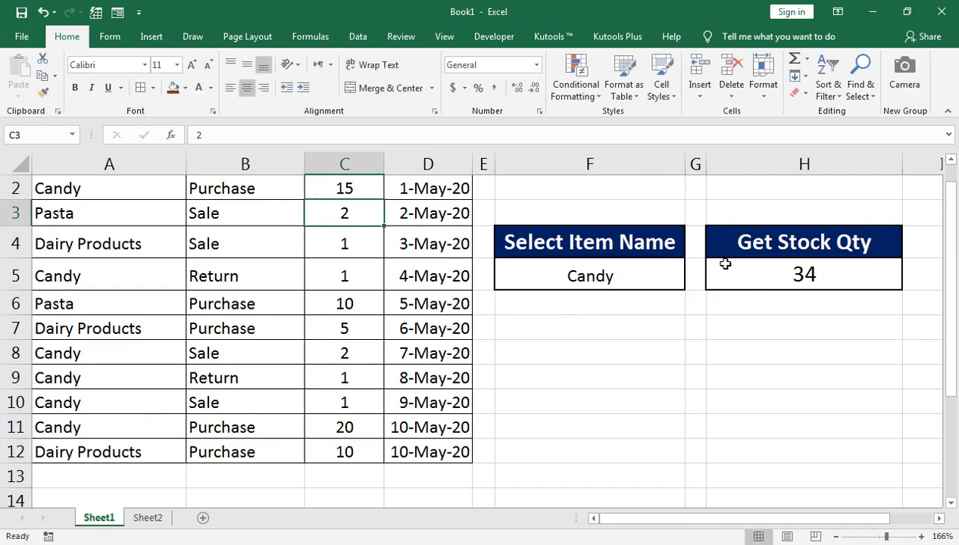
key(ctrl+z)
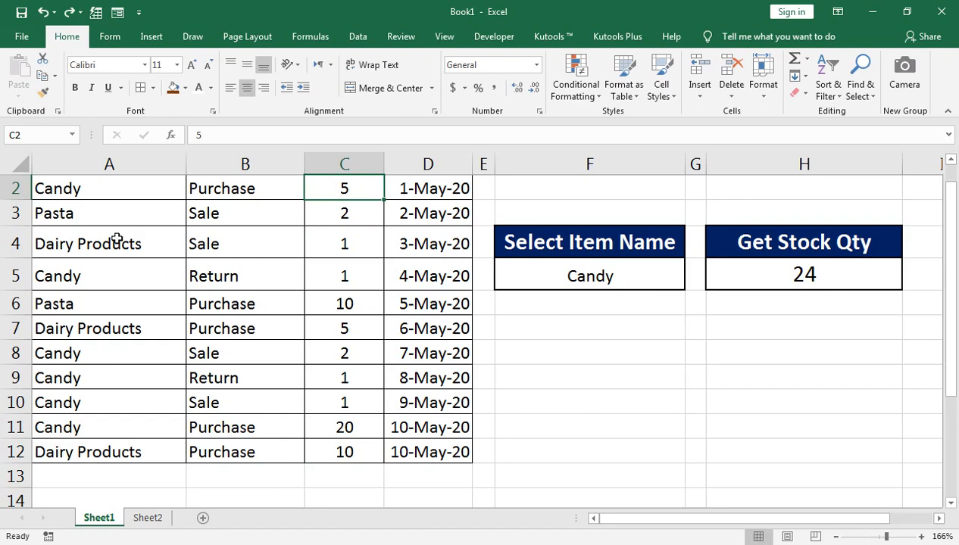
Set the quantity of the 7-May-20 Candy sale in C8 to 15.
double_click(369, 357)
key(Return)
click(369, 357)
double_click(369, 358)
key(BackSpace)
text(15)
key(ctrl+Return)
key(Return)
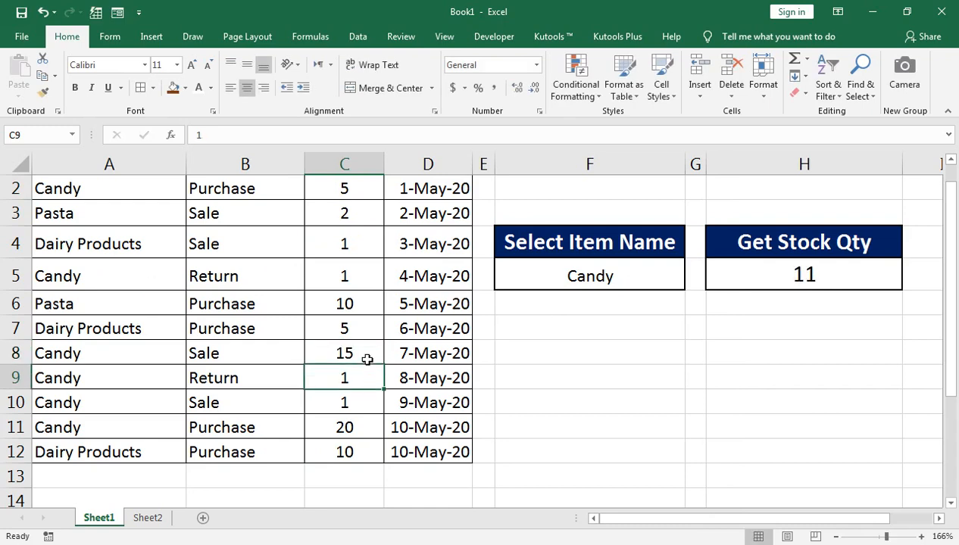